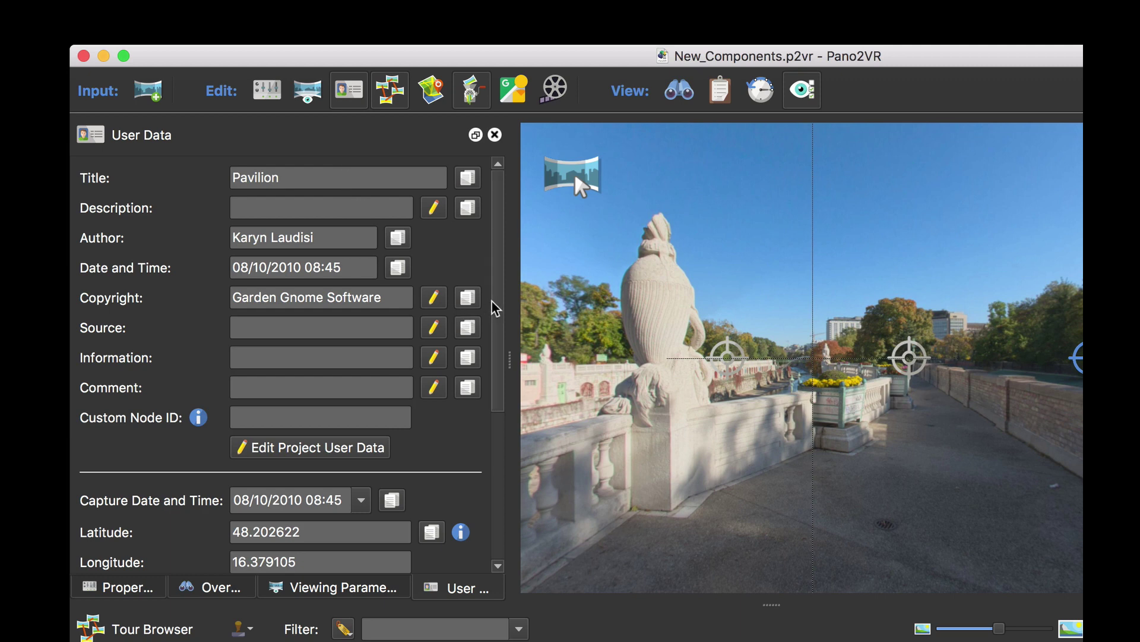
# Open the Skin Editor for hotspot.ggsk and inspect the park Map element
pyautogui.moveTo(497, 303); pyautogui.dragTo(507, 405)
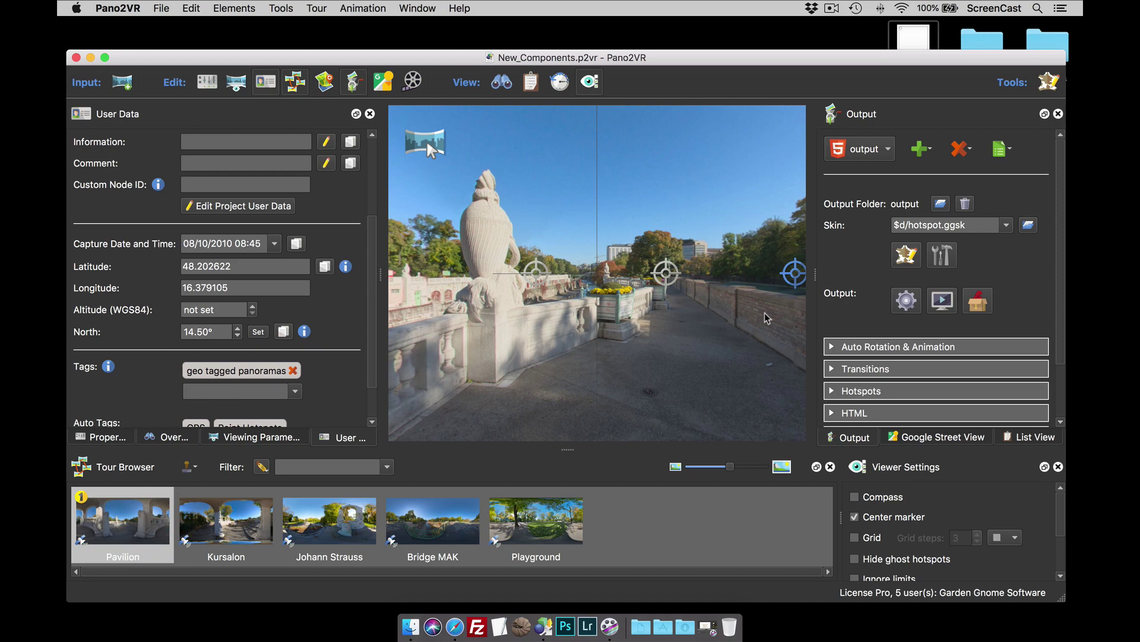
pyautogui.click(906, 255)
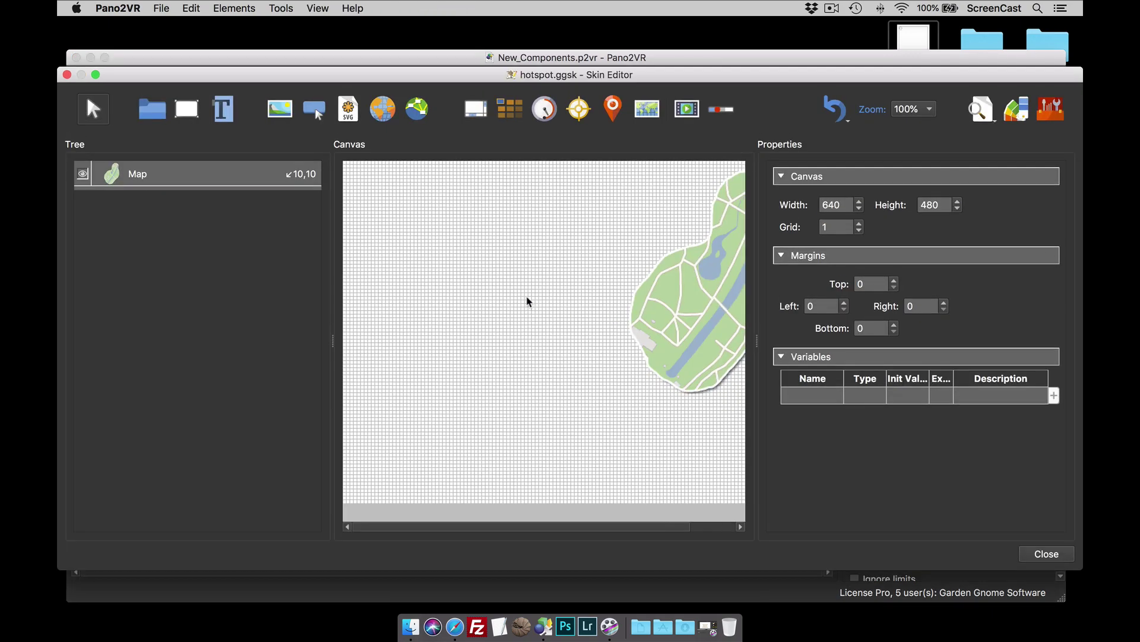
pyautogui.click(234, 183)
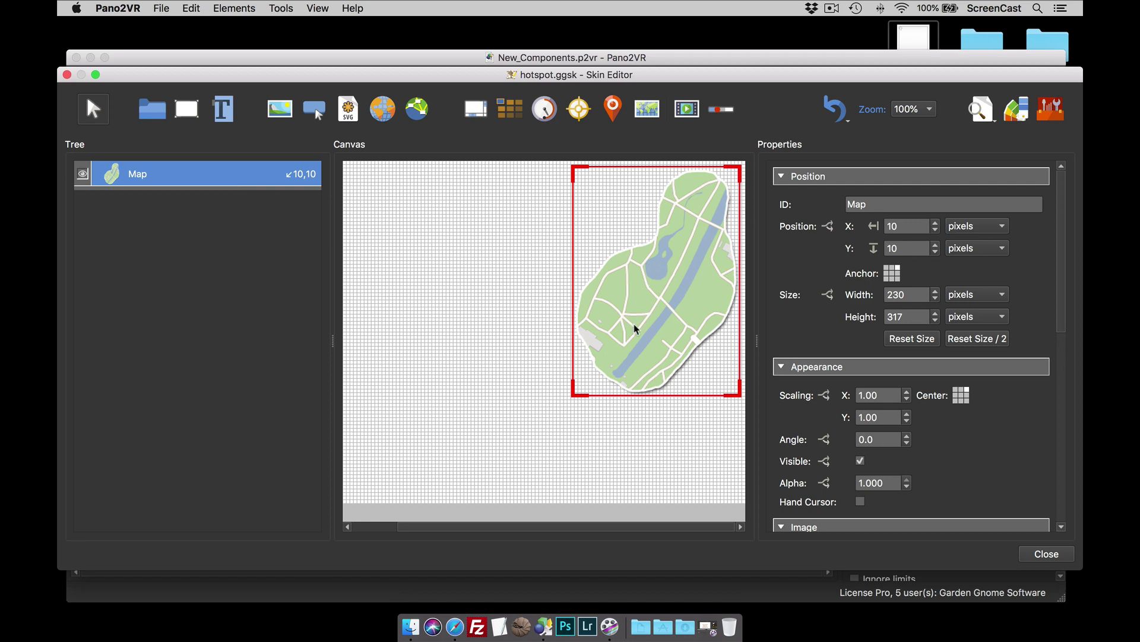
pyautogui.click(439, 310)
# Insert the Map Pin with Radar component from the Components Toolbox into the skin
pyautogui.click(1015, 108)
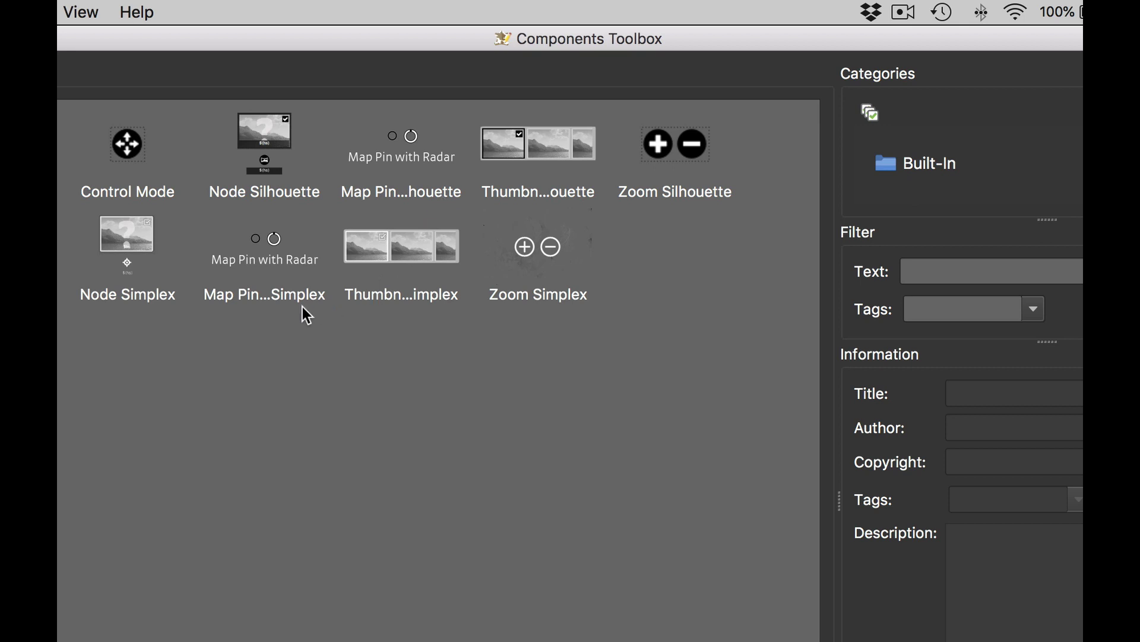
pyautogui.rightClick(409, 152)
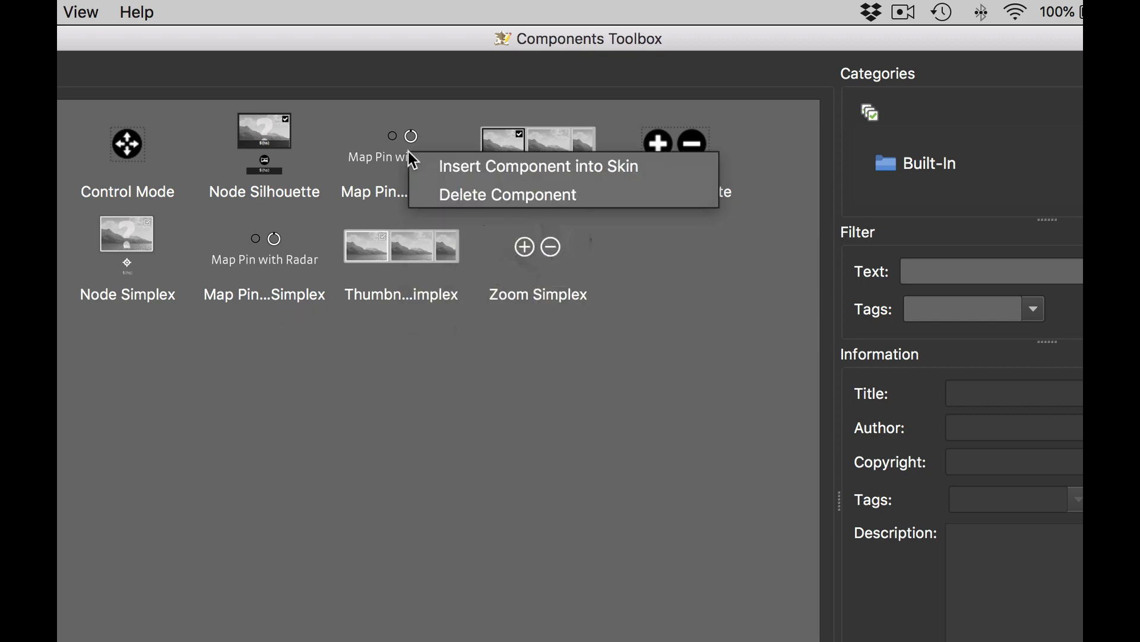
pyautogui.click(583, 167)
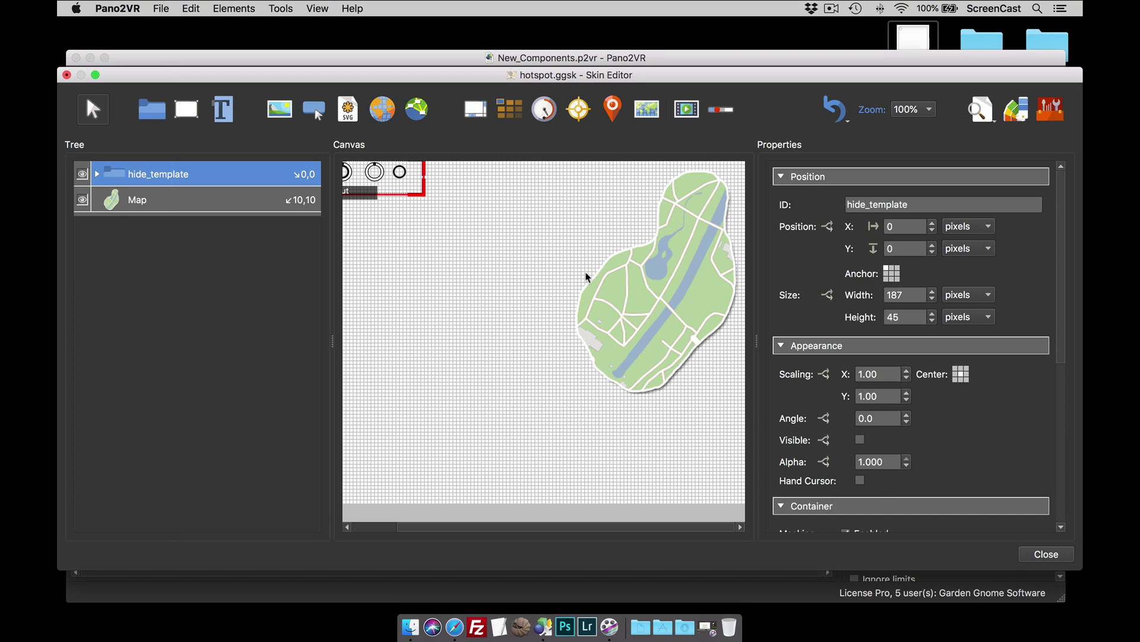
# Float the Tour Browser as its own panel and reopen the Skin Editor lower on screen
pyautogui.click(822, 57)
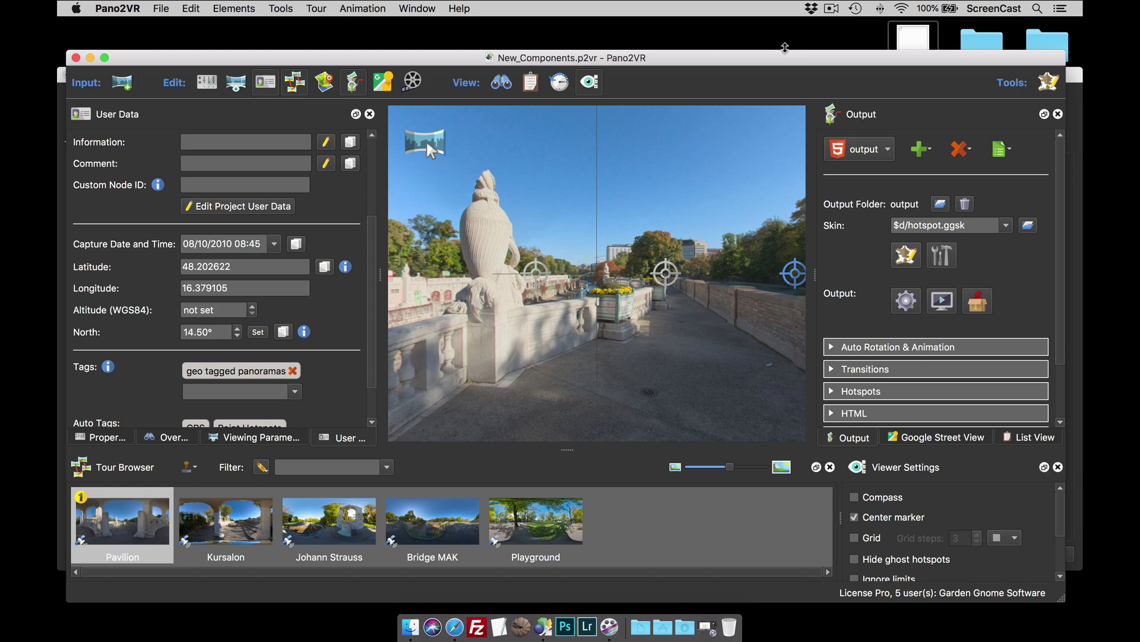
pyautogui.click(817, 468)
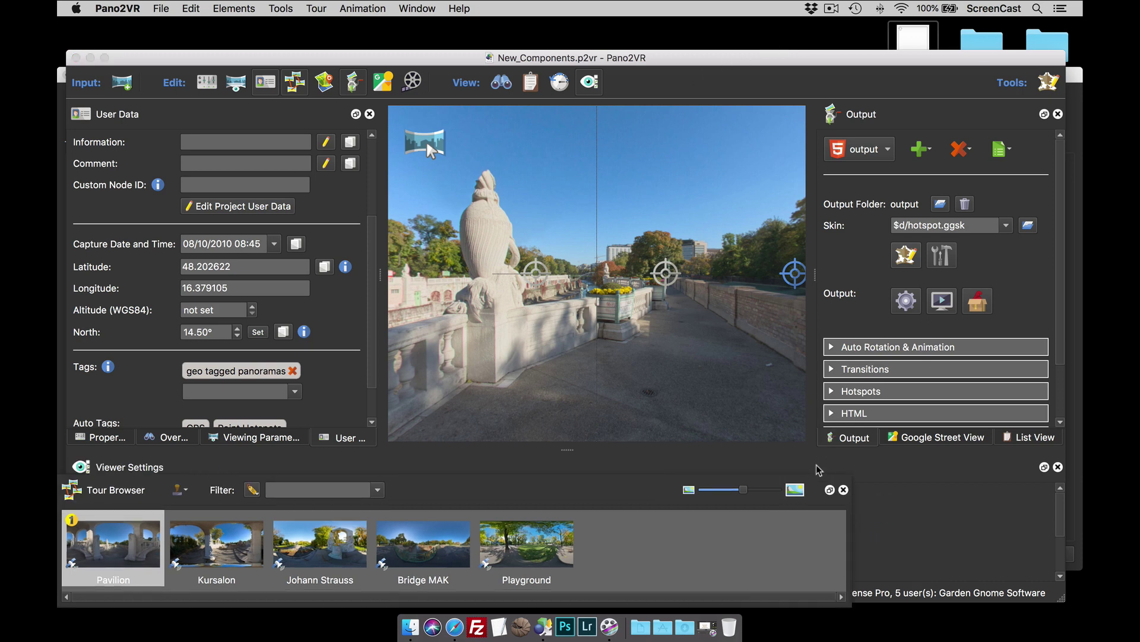
pyautogui.click(1040, 85)
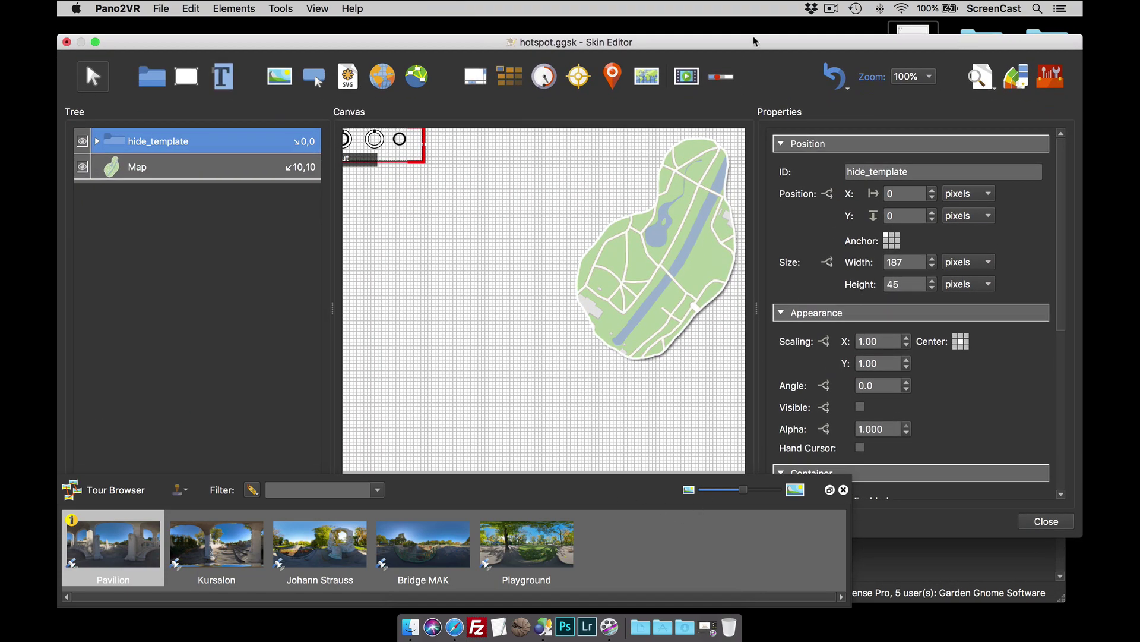
pyautogui.moveTo(756, 42); pyautogui.dragTo(753, 67)
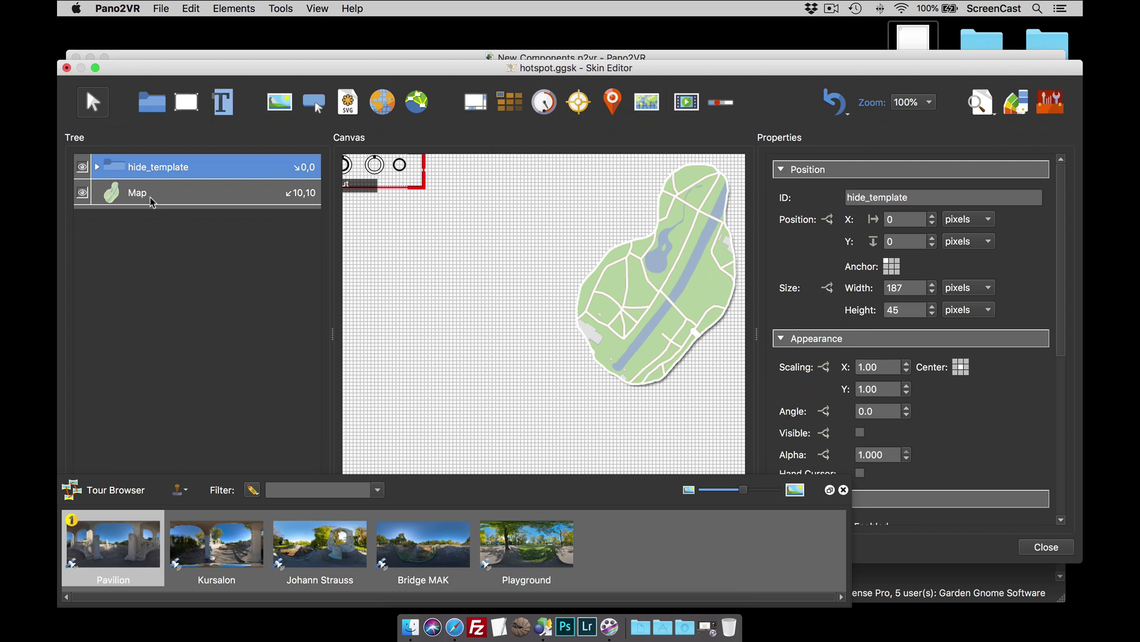
# Drop Pavilion, Kursalon, Johann Strauss, Bridge MAK and Playground node markers onto the park Map
pyautogui.click(153, 199)
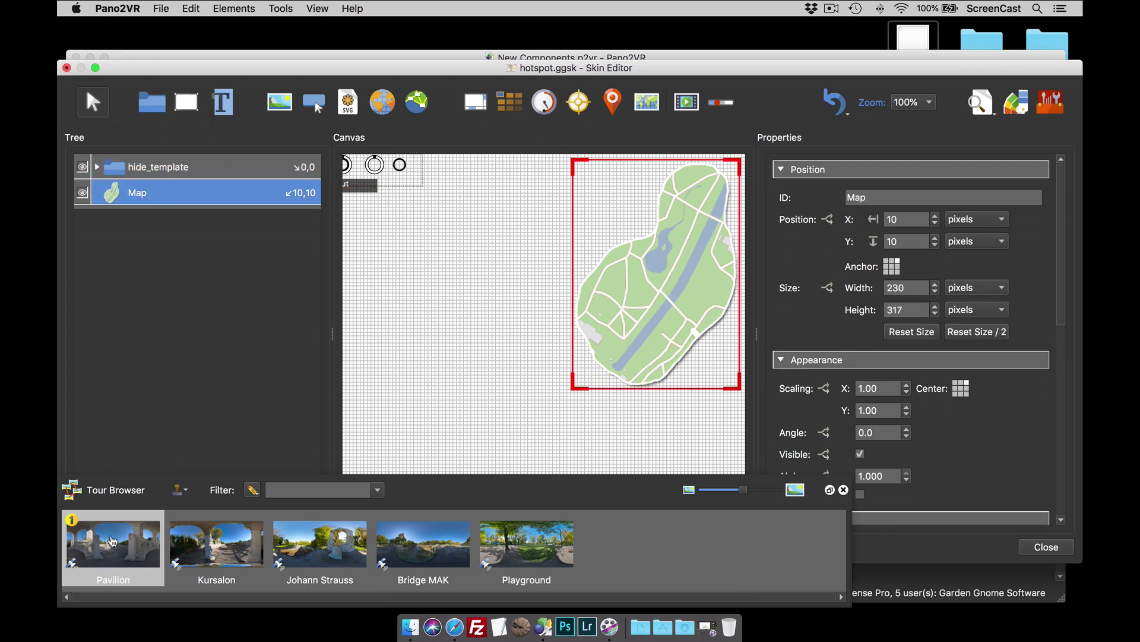
pyautogui.moveTo(113, 540); pyautogui.dragTo(638, 347)
pyautogui.moveTo(229, 552)
pyautogui.mouseDown()
pyautogui.moveTo(538, 399)
pyautogui.moveTo(601, 342)
pyautogui.mouseUp()
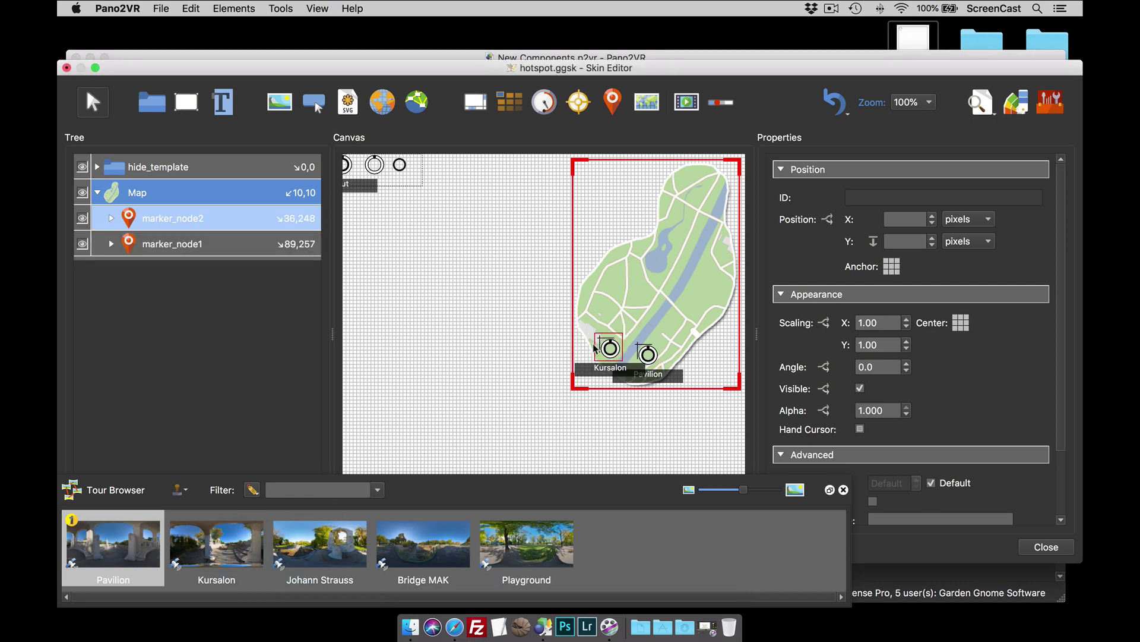
pyautogui.moveTo(297, 553)
pyautogui.mouseDown()
pyautogui.moveTo(618, 354)
pyautogui.moveTo(627, 308)
pyautogui.moveTo(640, 349)
pyautogui.moveTo(626, 333)
pyautogui.mouseUp()
pyautogui.press('super+z')
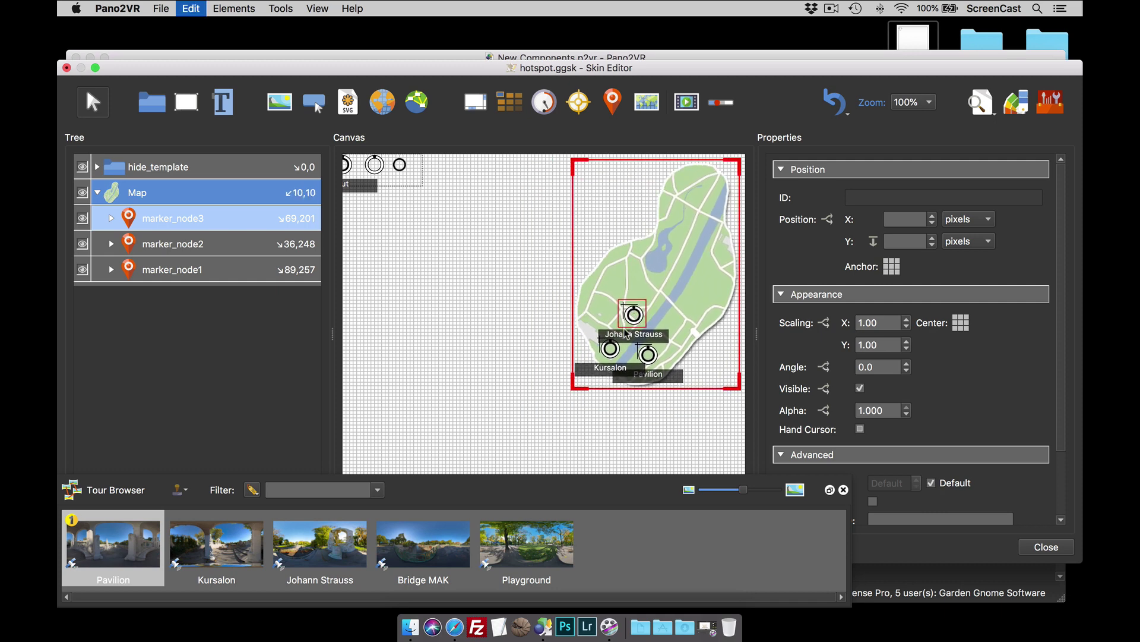
pyautogui.moveTo(416, 538); pyautogui.dragTo(702, 221)
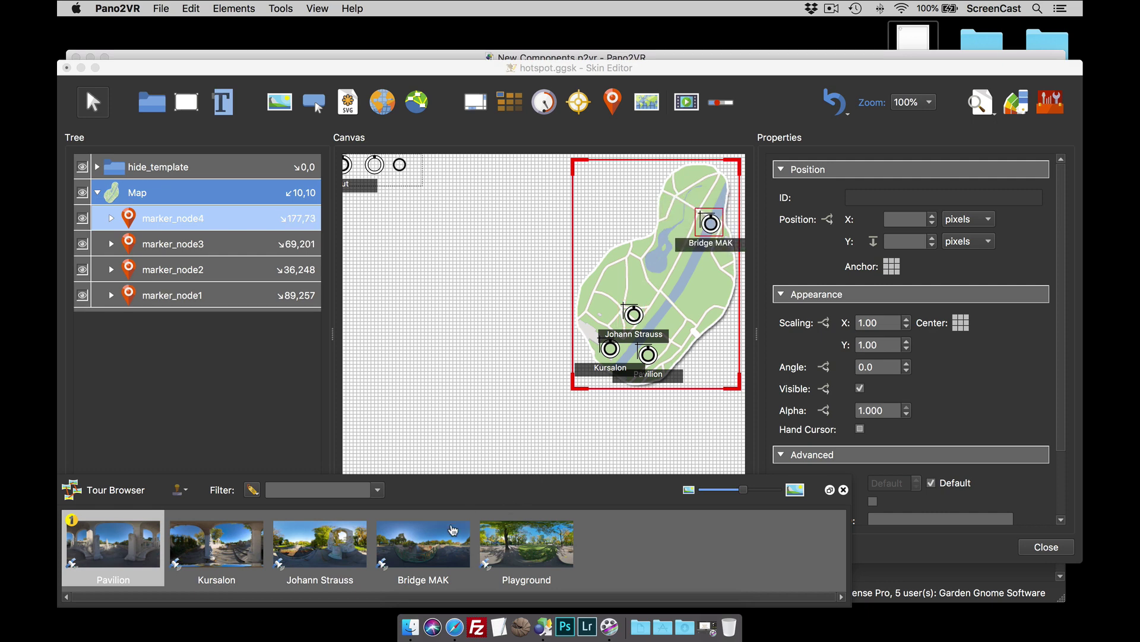
pyautogui.moveTo(511, 552); pyautogui.dragTo(702, 284)
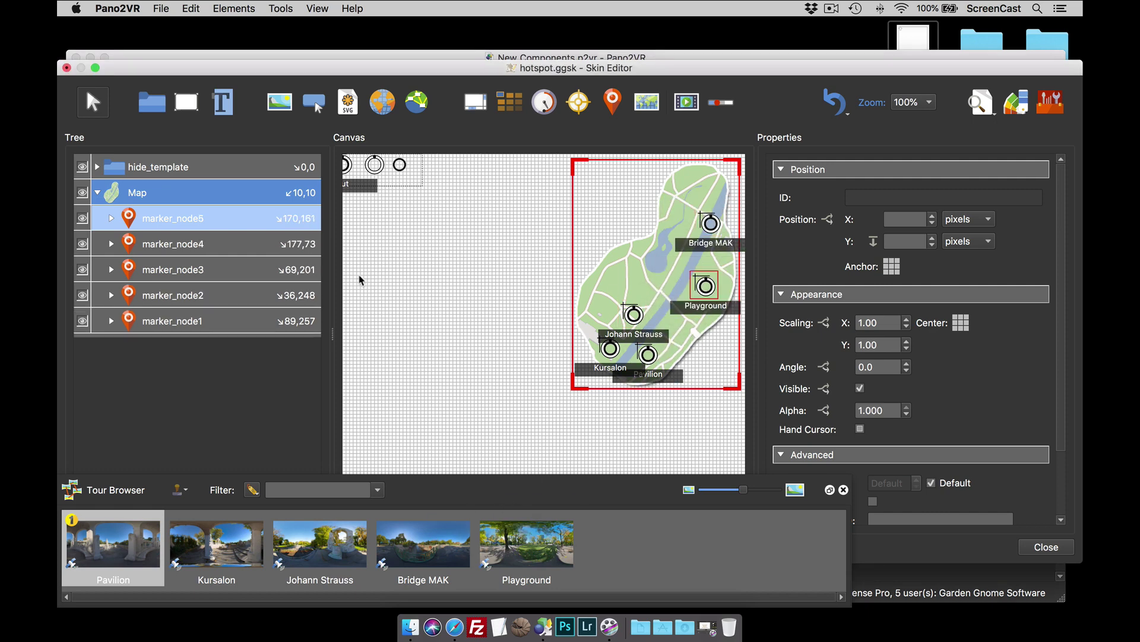
# Reposition the markers: Bridge MAK and Playground up, Johann Strauss, Pavilion and Kursalon left
pyautogui.click(459, 290)
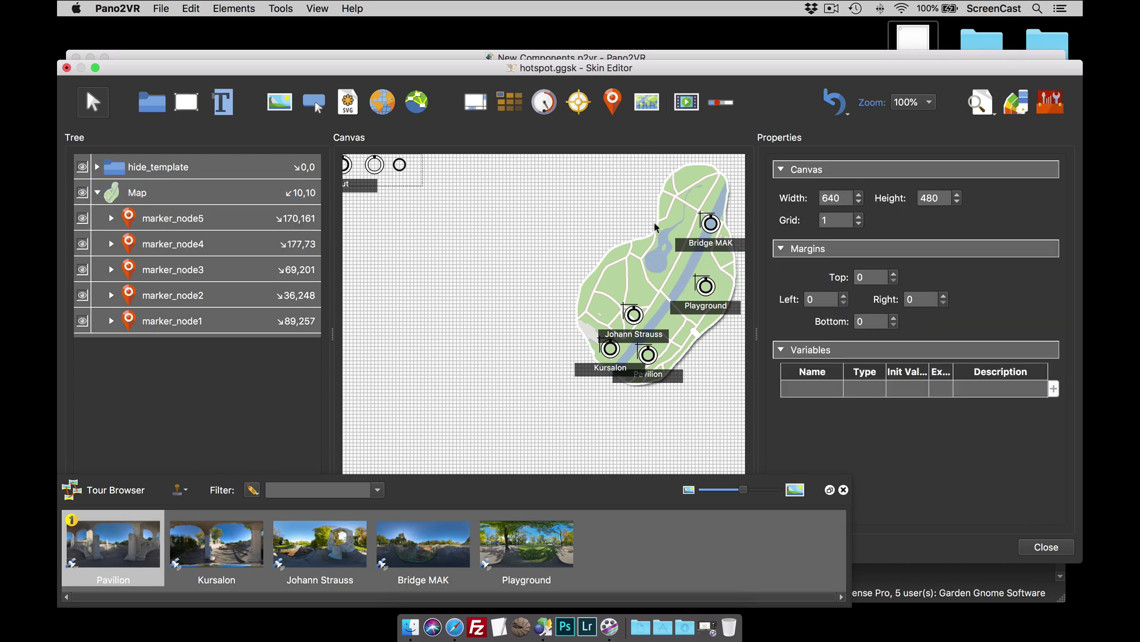
pyautogui.moveTo(708, 224); pyautogui.dragTo(708, 216)
pyautogui.click(704, 286)
pyautogui.moveTo(705, 285); pyautogui.dragTo(706, 270)
pyautogui.moveTo(634, 314); pyautogui.dragTo(622, 310)
pyautogui.click(647, 353)
pyautogui.moveTo(648, 353); pyautogui.dragTo(599, 362)
pyautogui.click(530, 352)
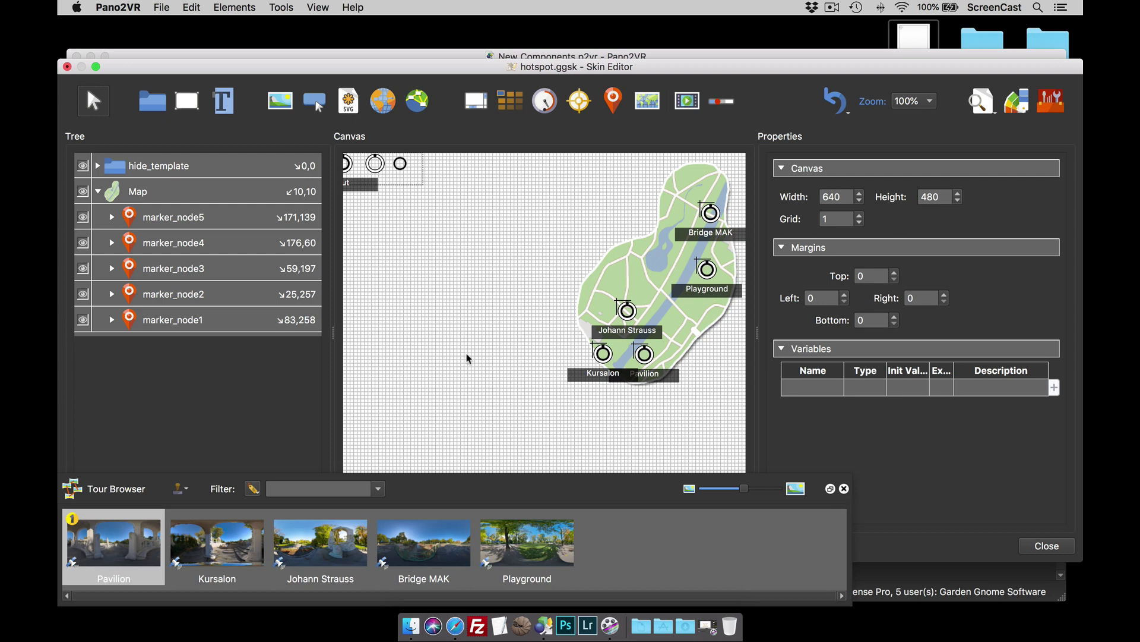
# Dock the Tour Browser, save the skin, and regenerate the output, overwriting pano.xml
pyautogui.click(831, 490)
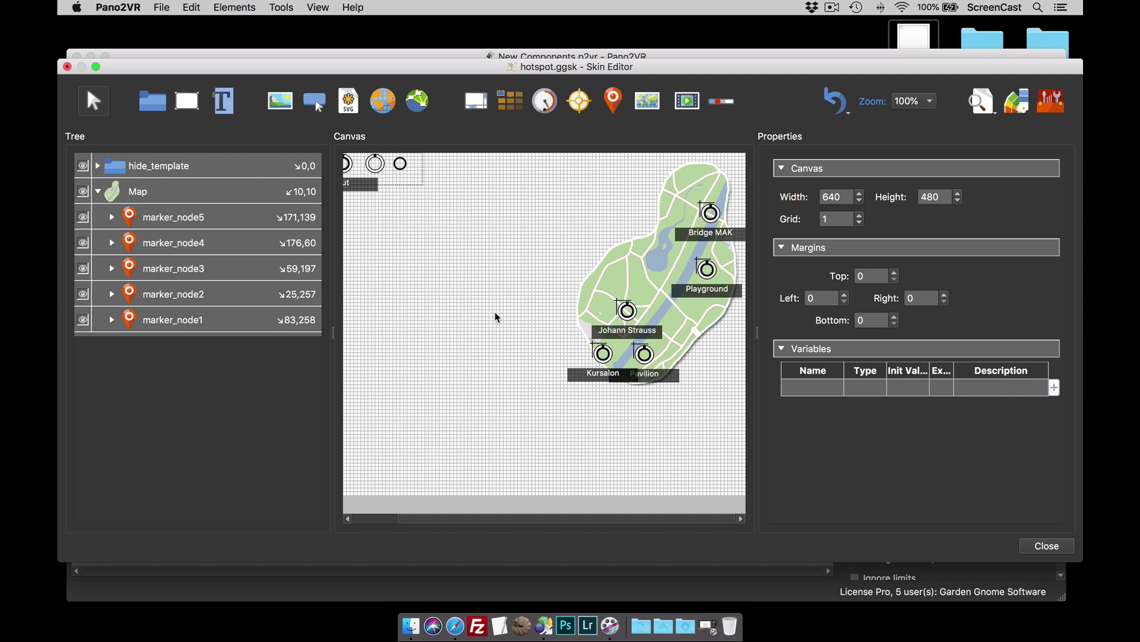
pyautogui.press('super+s')
pyautogui.press('alt+super+g')
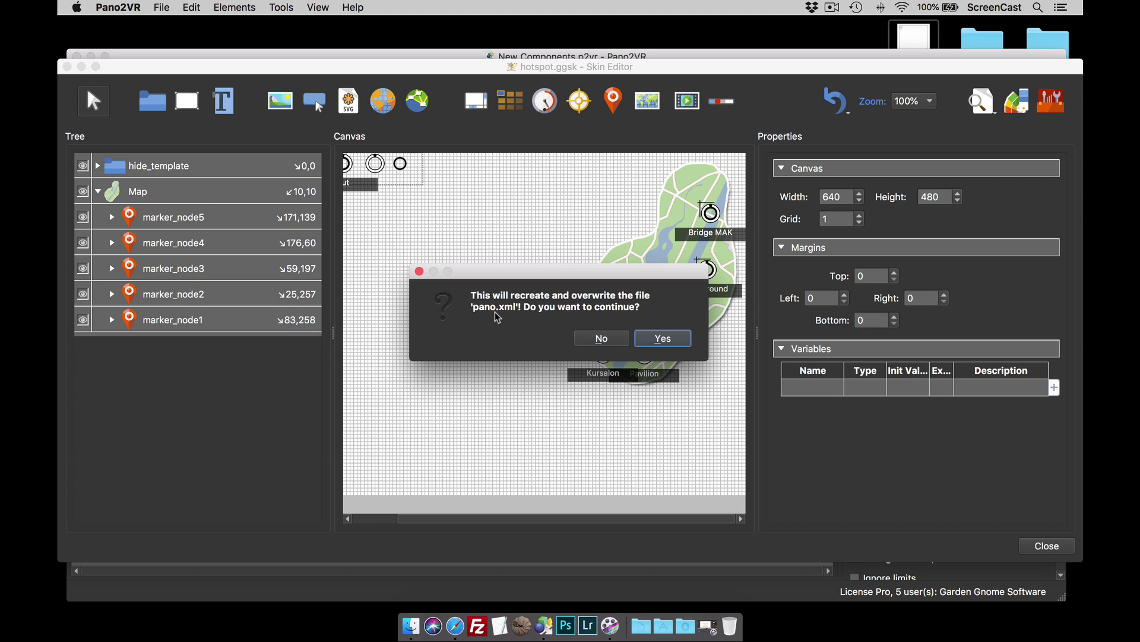
pyautogui.press('Return')
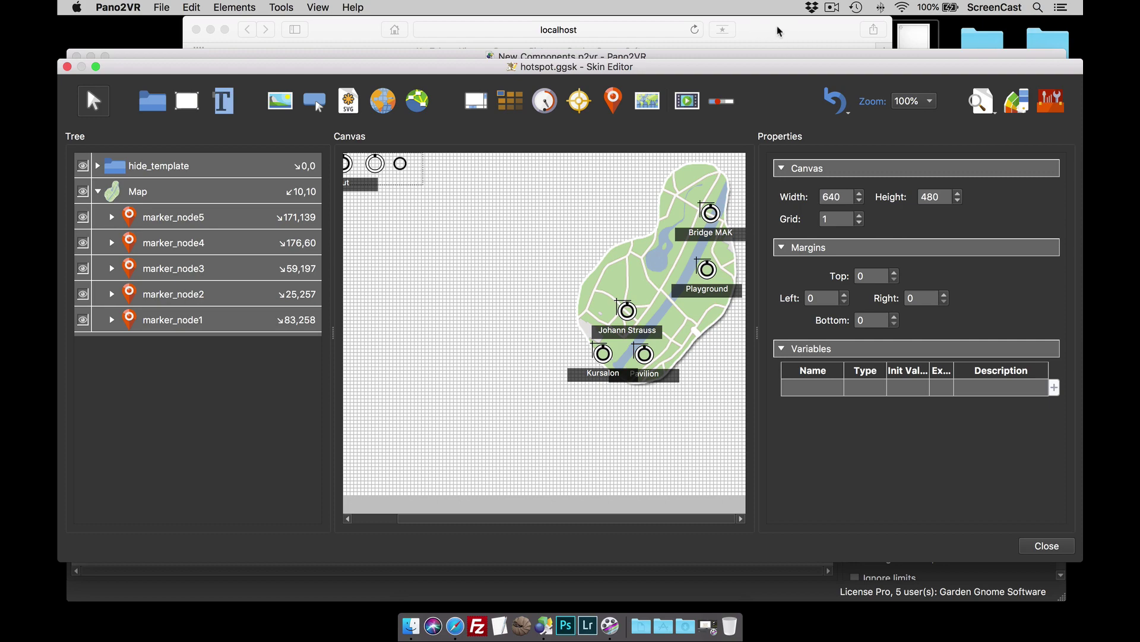
# Test the localhost preview via map pins and the Bridge MAK and Playground hotspots, then close it
pyautogui.click(776, 32)
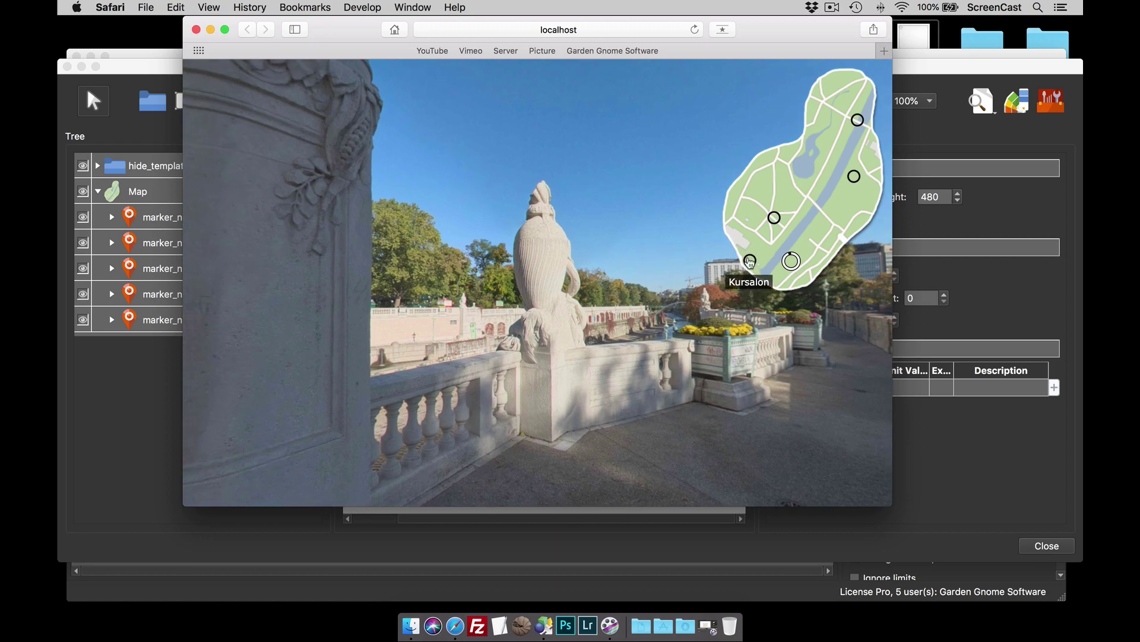
pyautogui.click(749, 260)
pyautogui.click(775, 218)
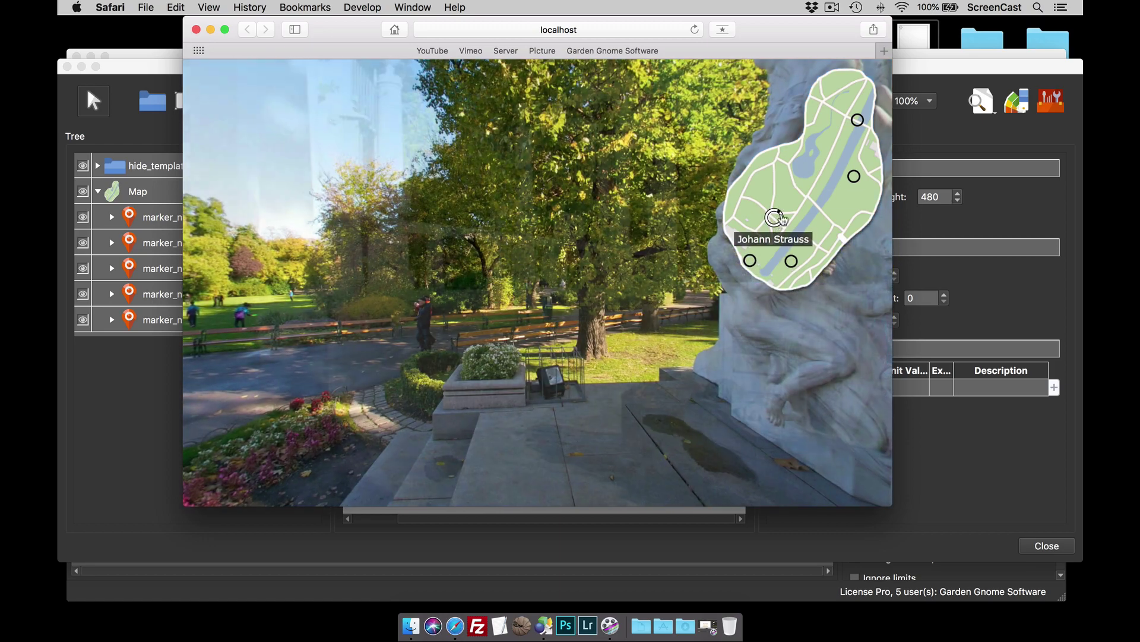
pyautogui.moveTo(657, 200); pyautogui.dragTo(624, 228)
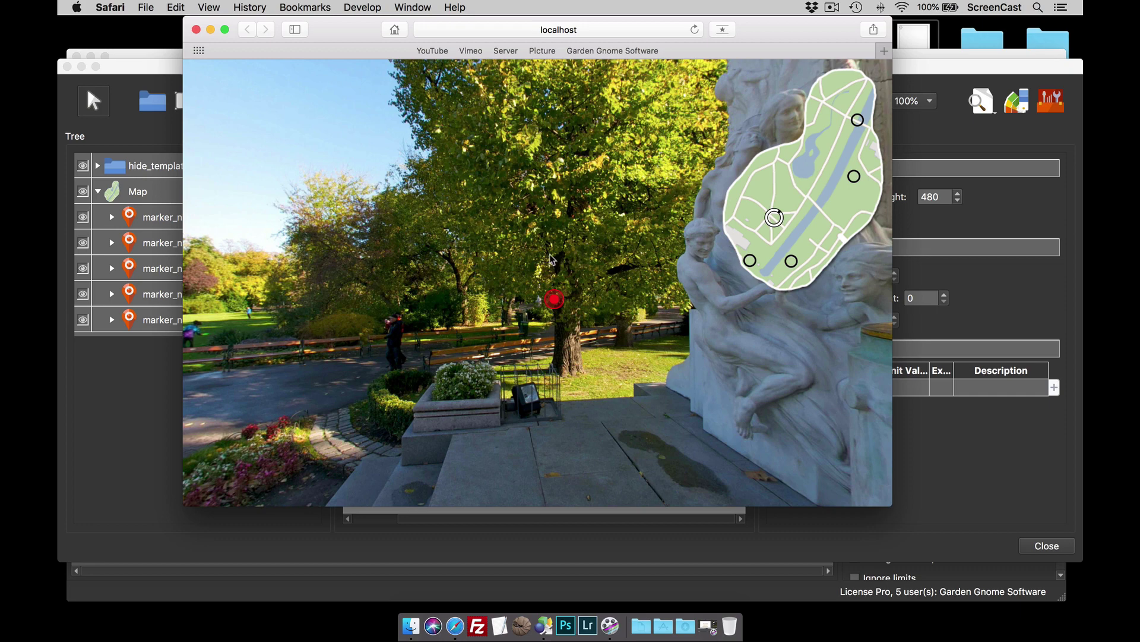
pyautogui.click(555, 300)
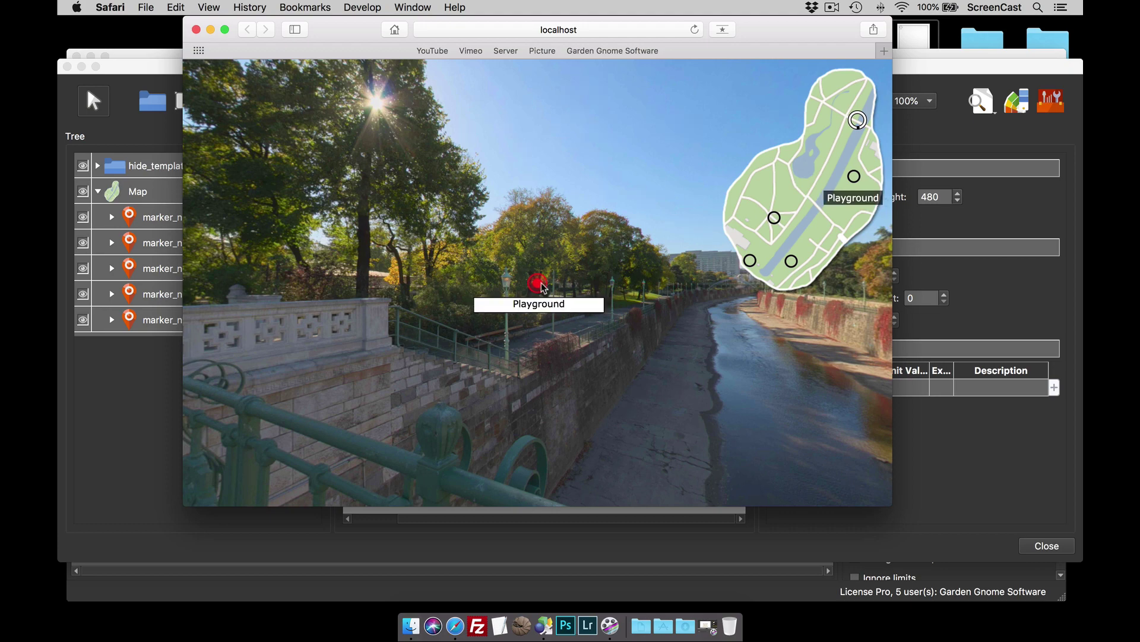
pyautogui.click(541, 284)
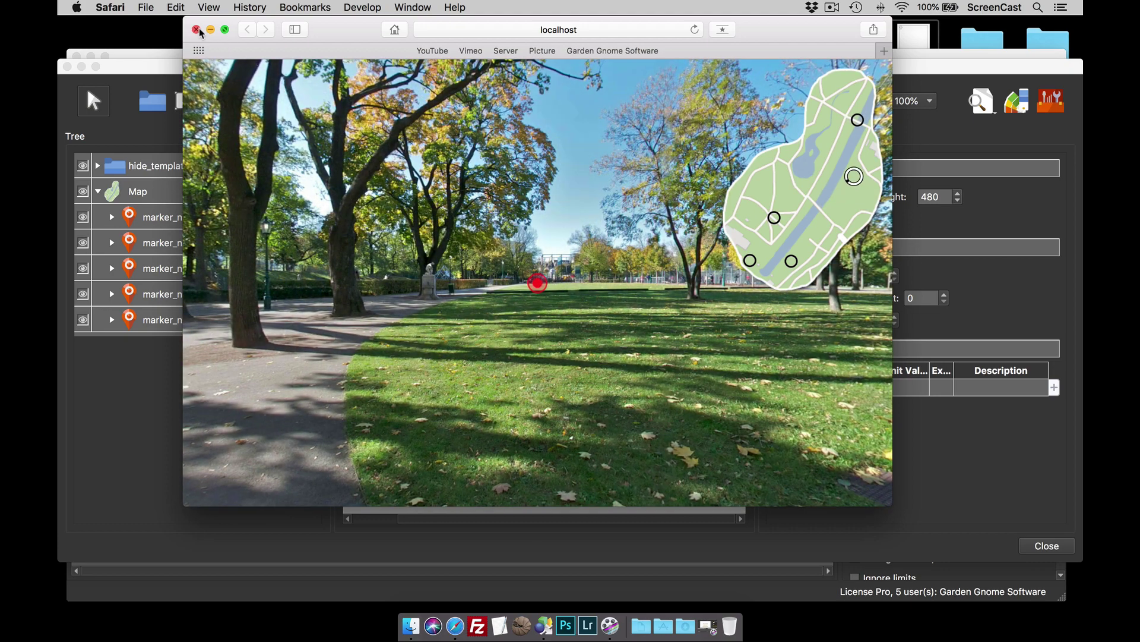
pyautogui.click(196, 30)
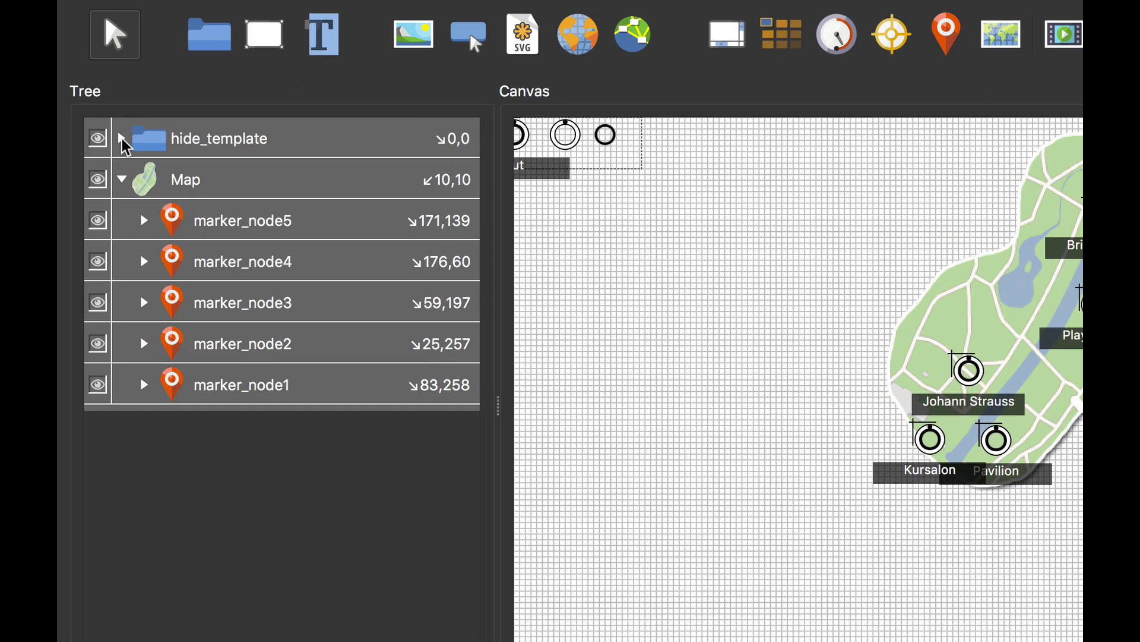
# Inspect hide_template's marker_active, marker_normal and markertemplate, revealing its marker_title child
pyautogui.click(114, 150)
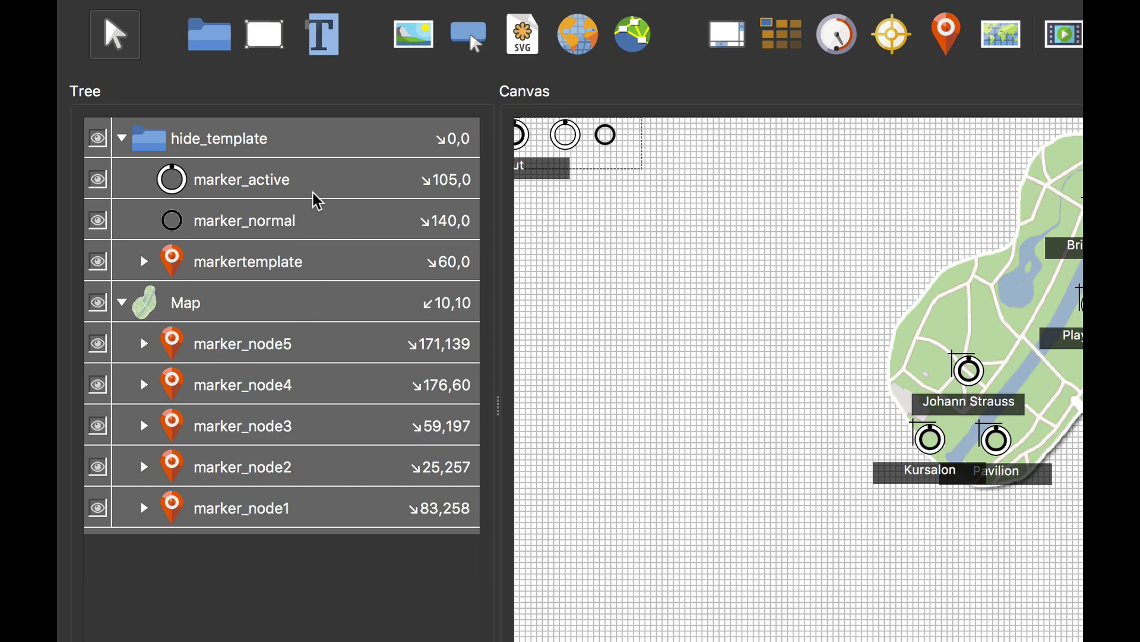
pyautogui.click(290, 186)
pyautogui.click(313, 230)
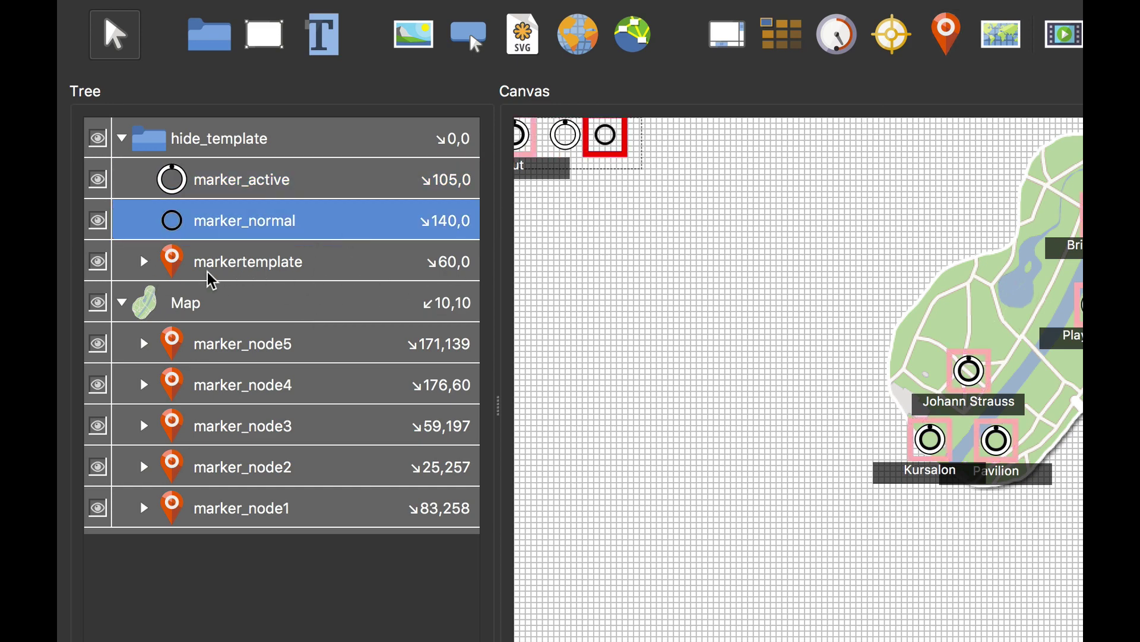
pyautogui.click(144, 262)
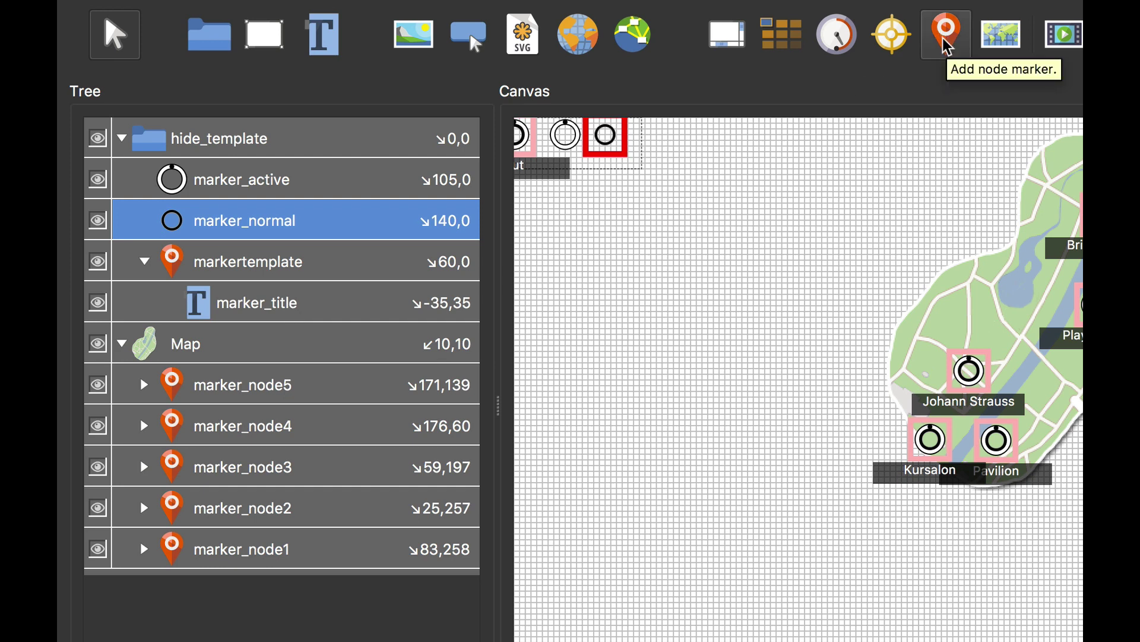
pyautogui.click(259, 271)
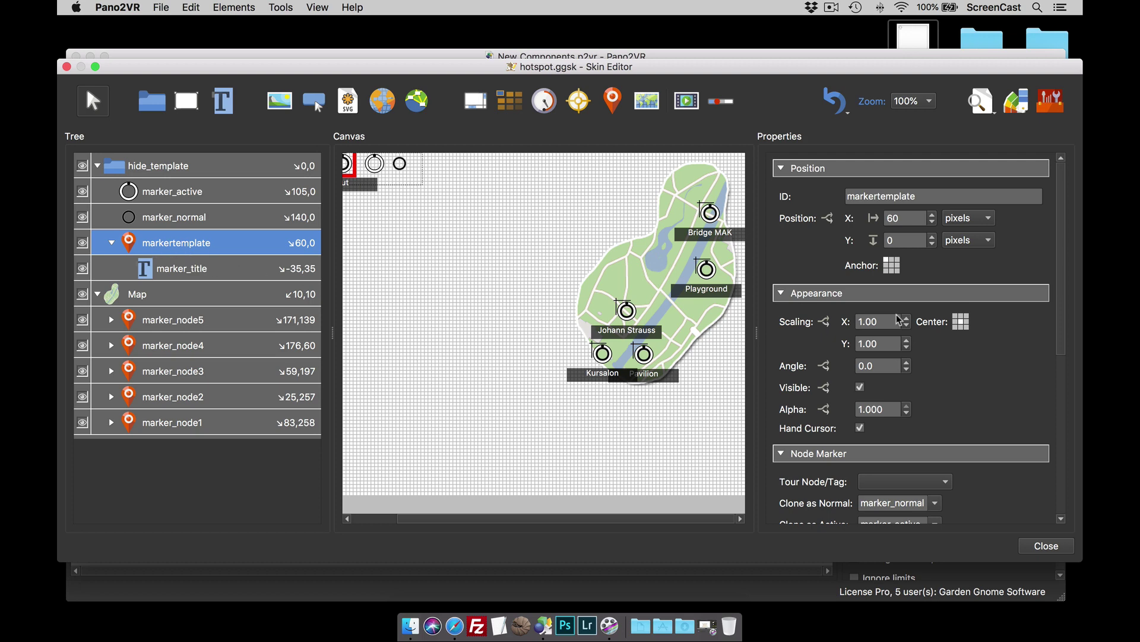
# Keep marker_normal as markertemplate's normal-state clone
pyautogui.scroll(-4, 1017, 333)
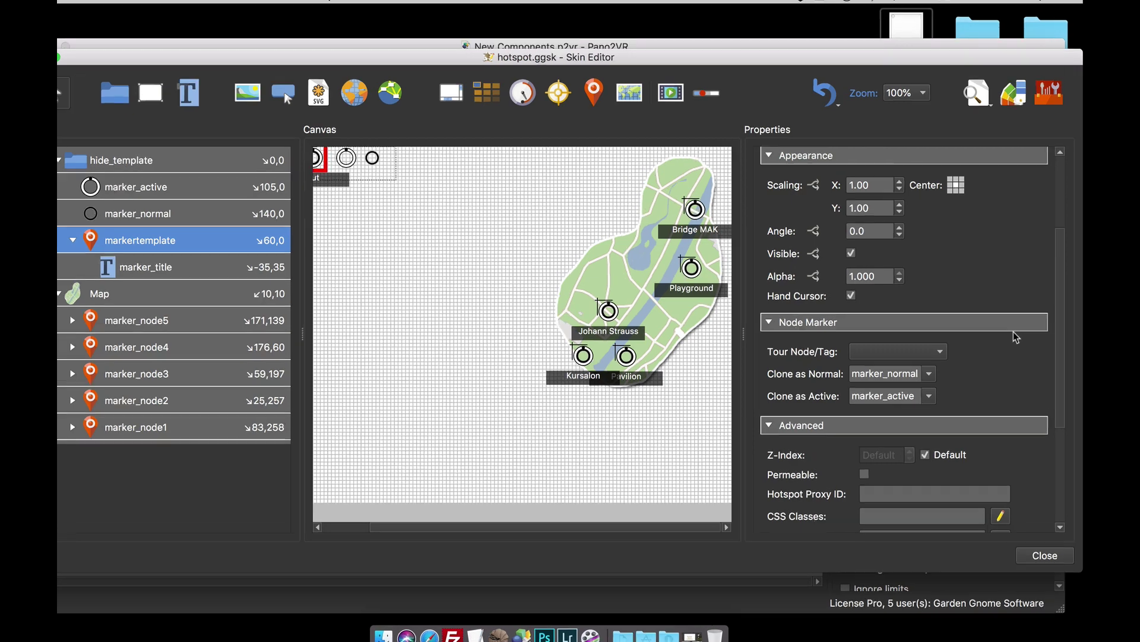
pyautogui.scroll(-2, 1013, 332)
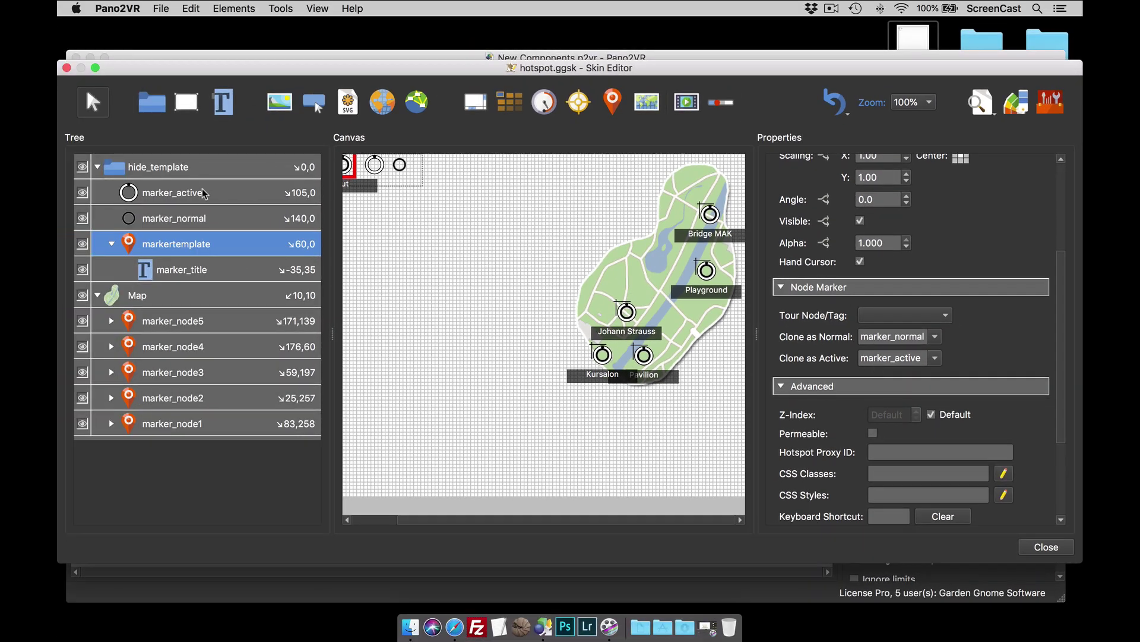
pyautogui.click(925, 338)
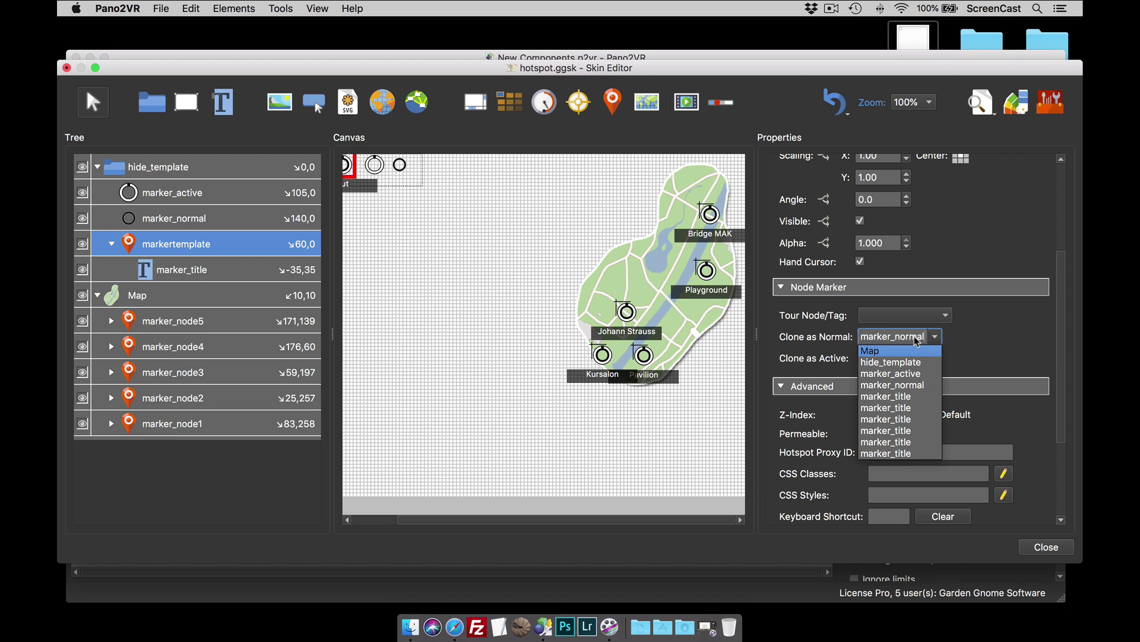
pyautogui.click(894, 385)
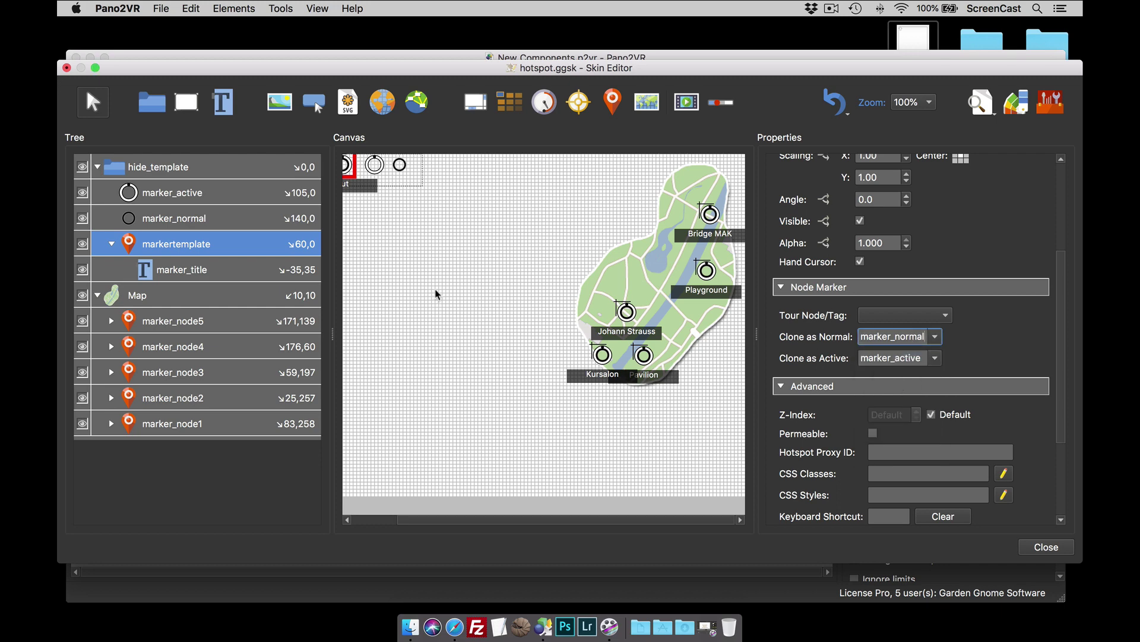
# Try widening marker_active to 50 pixels, then reselect the width value to revert it
pyautogui.hscroll(-3, 448, 284)
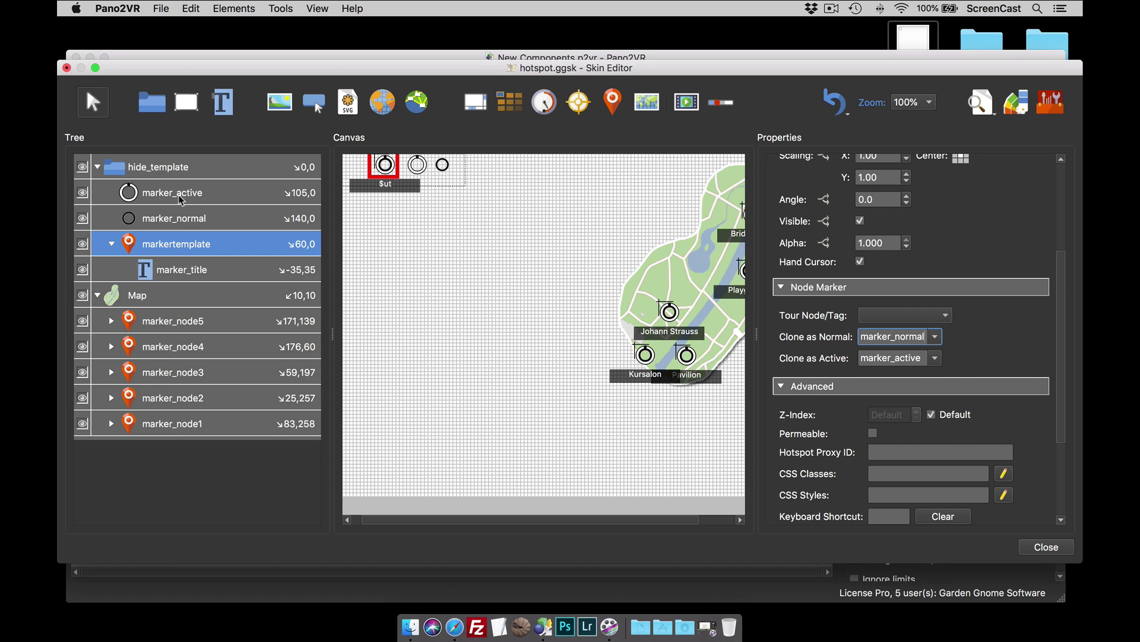
pyautogui.click(159, 200)
pyautogui.hscroll(3, 487, 266)
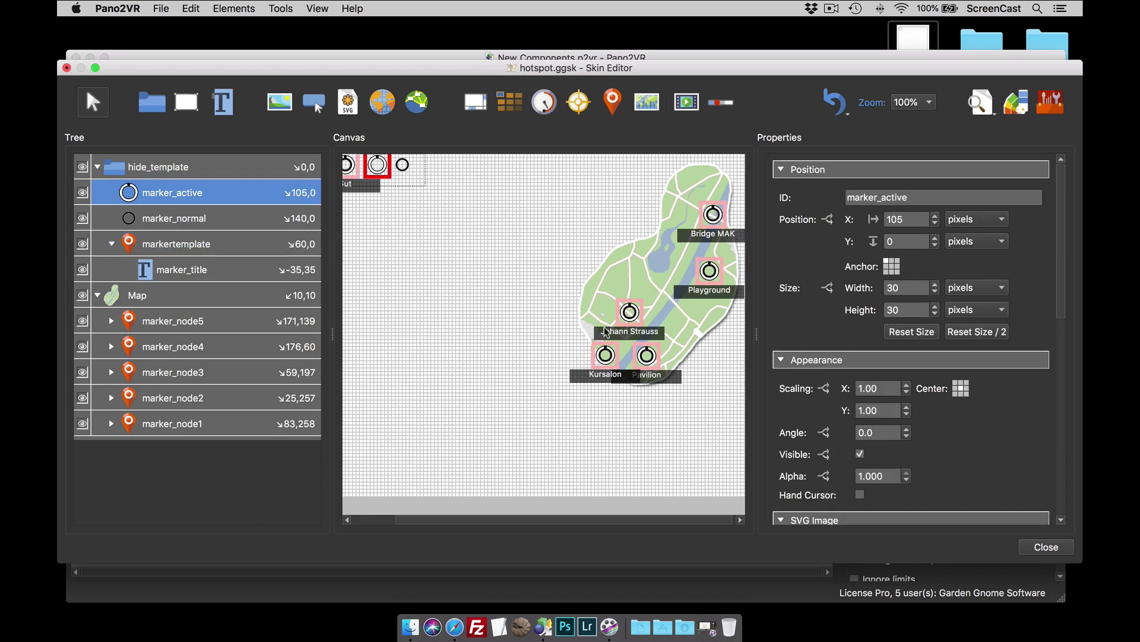
pyautogui.moveTo(905, 288); pyautogui.dragTo(868, 295)
pyautogui.write('50')
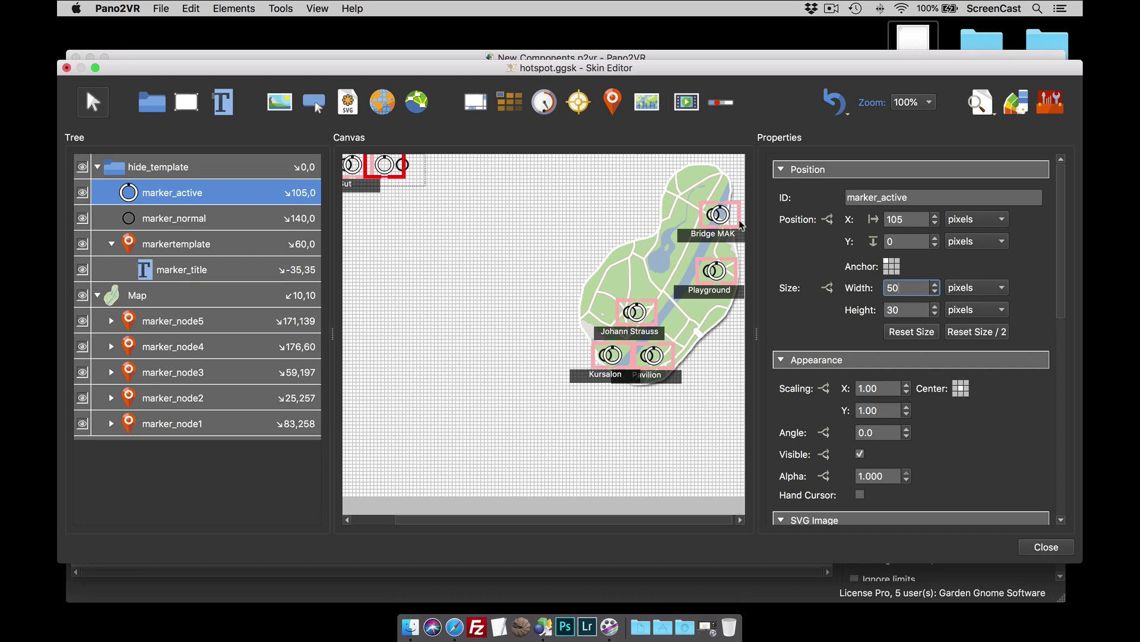
pyautogui.moveTo(903, 287); pyautogui.dragTo(871, 285)
# Restore marker_active's width to 30, review its Rotate/Pan North modifier, then select marker_title
pyautogui.write('30')
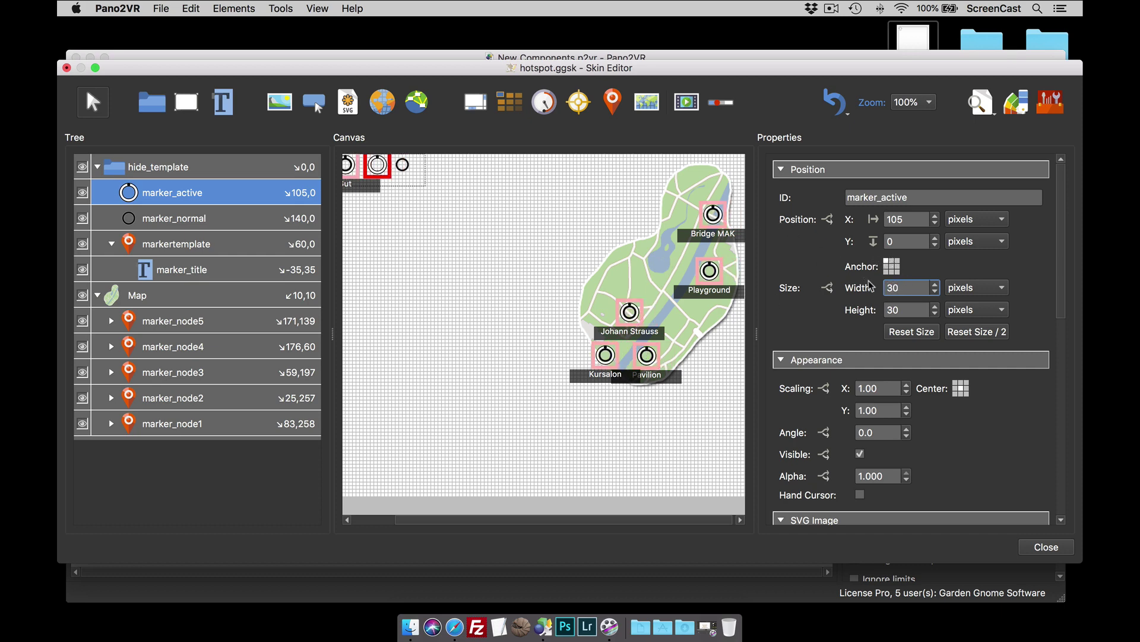
pyautogui.click(465, 290)
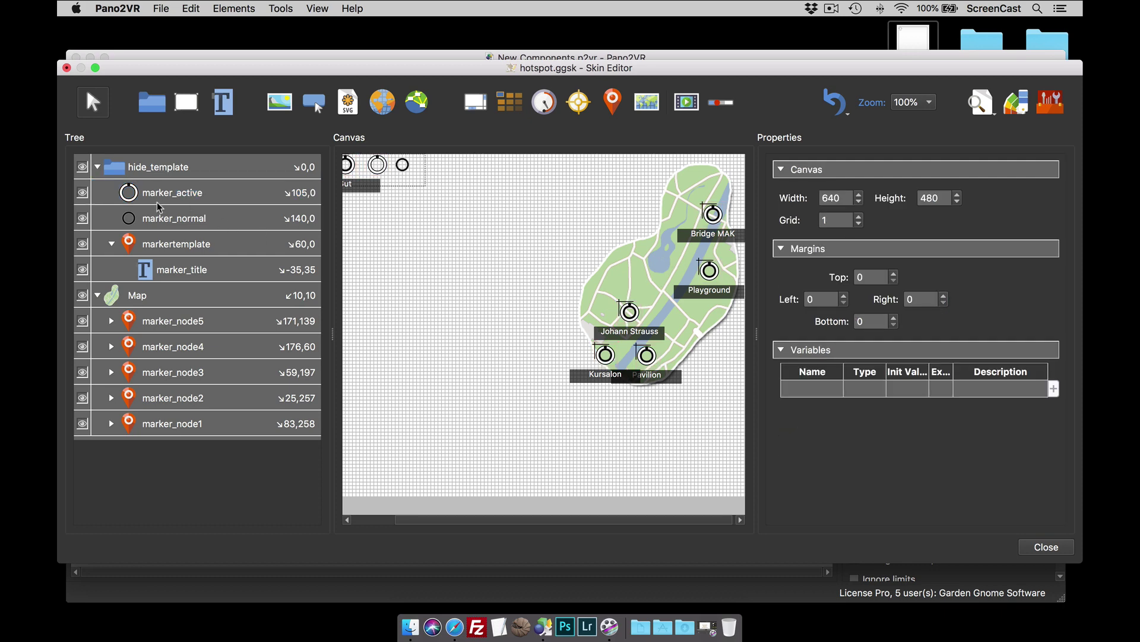
pyautogui.click(191, 200)
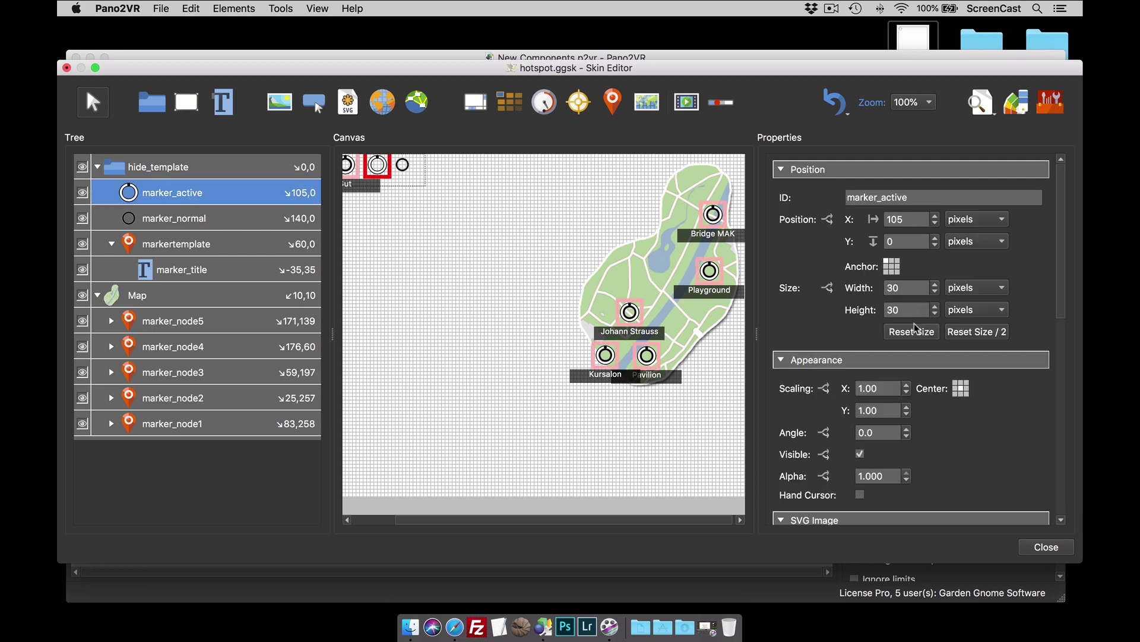
pyautogui.scroll(-10, 1043, 303)
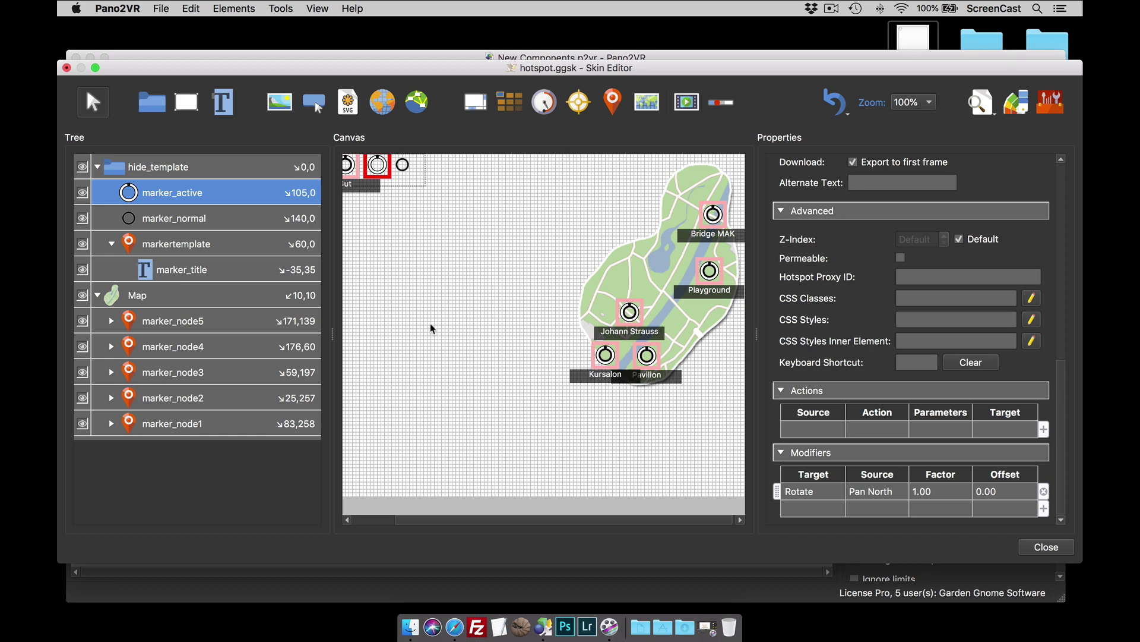
pyautogui.click(169, 272)
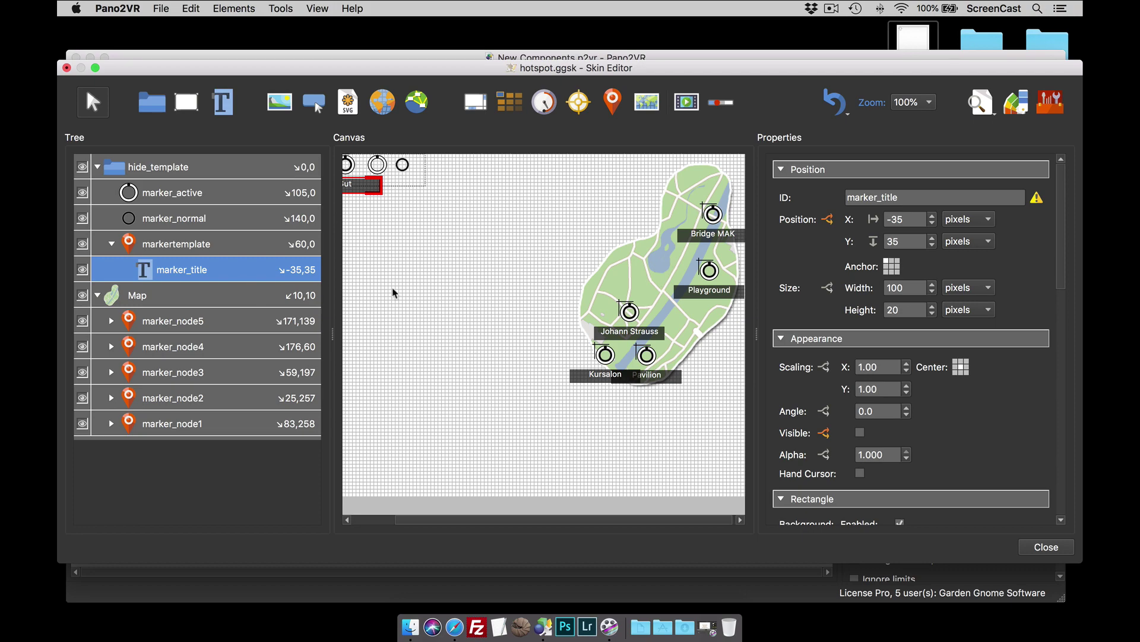
pyautogui.scroll(-5, 1015, 370)
pyautogui.scroll(-8, 1016, 370)
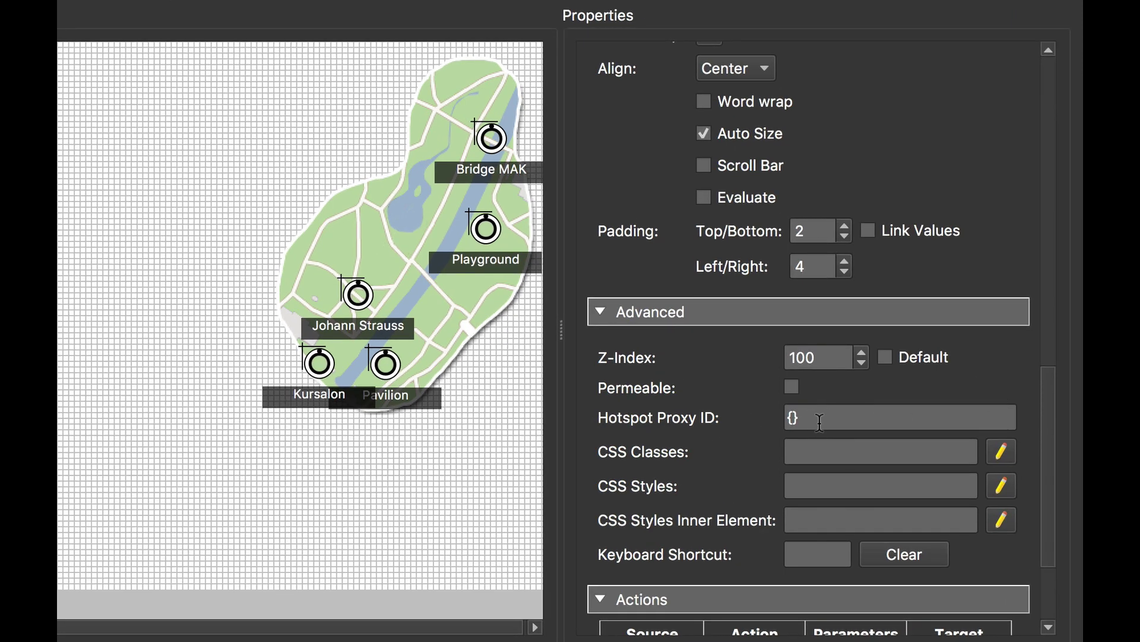
pyautogui.scroll(1, 749, 425)
pyautogui.scroll(5, 747, 426)
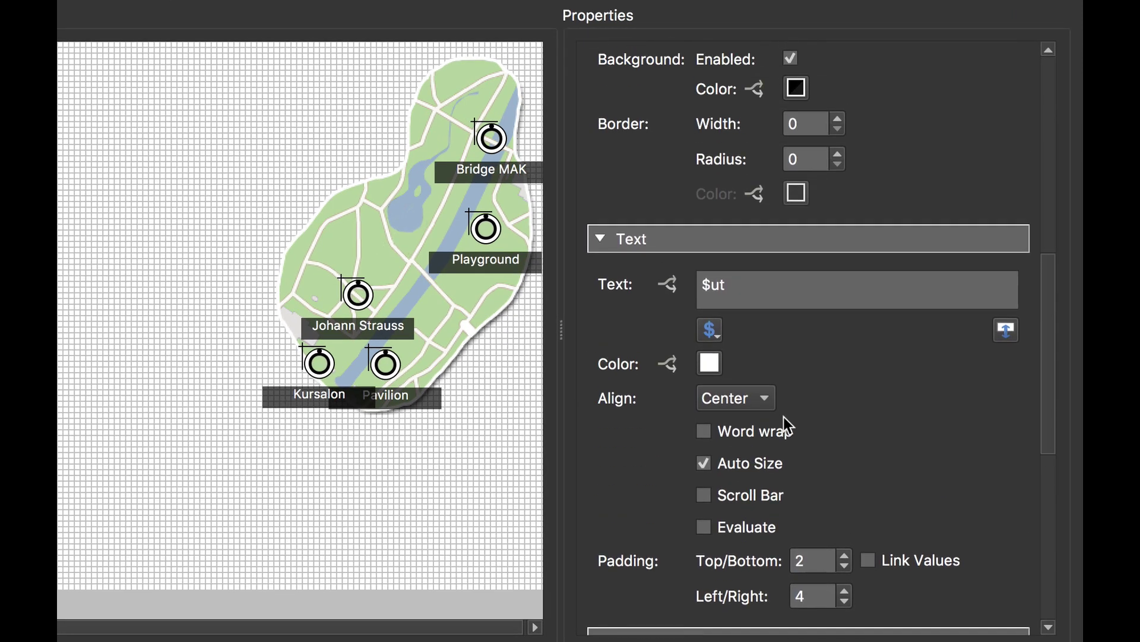
pyautogui.scroll(5, 816, 418)
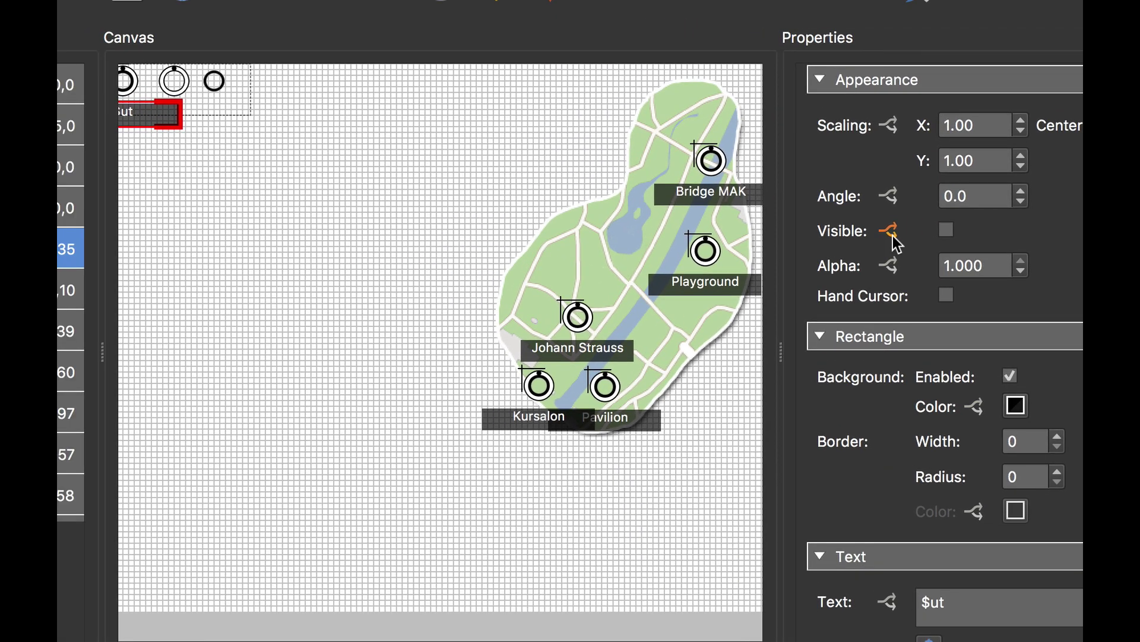
pyautogui.click(689, 214)
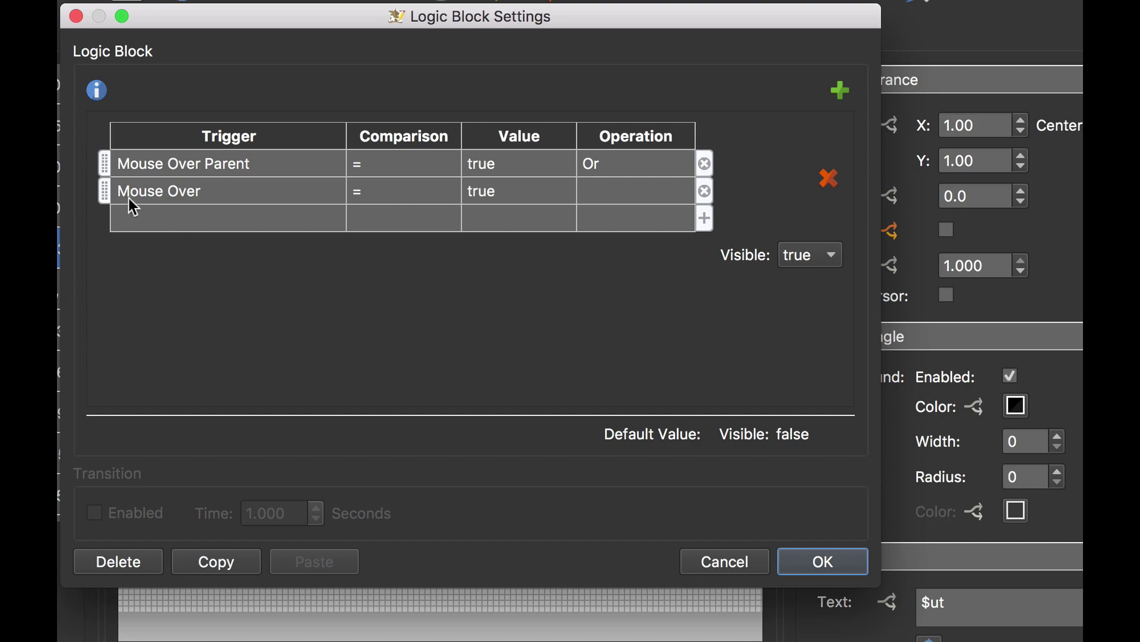
pyautogui.click(742, 569)
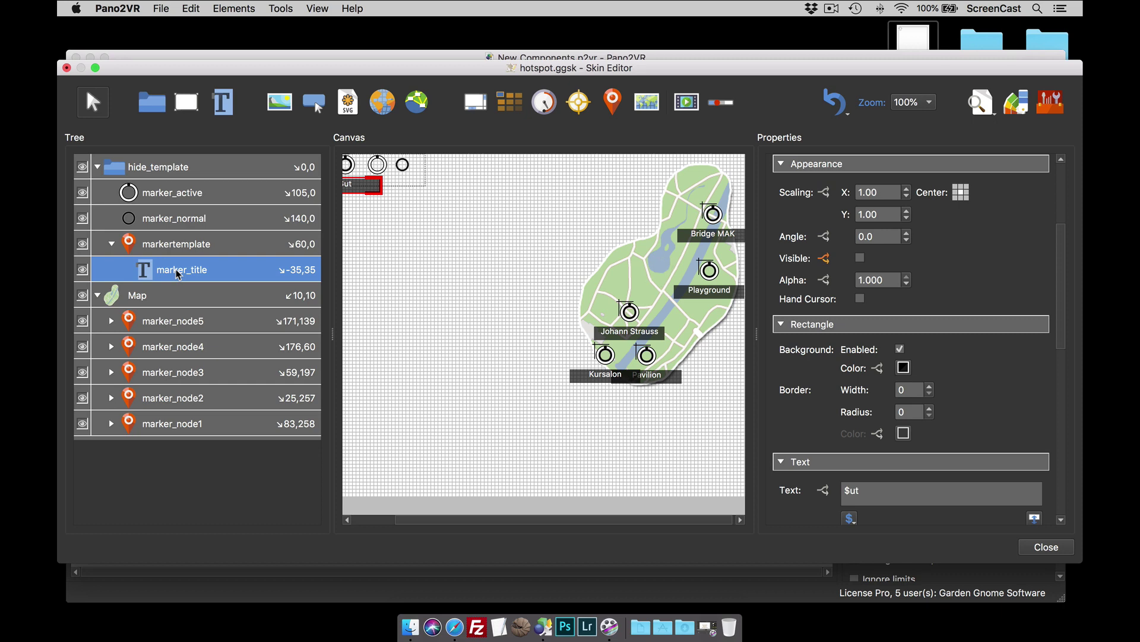
pyautogui.click(112, 246)
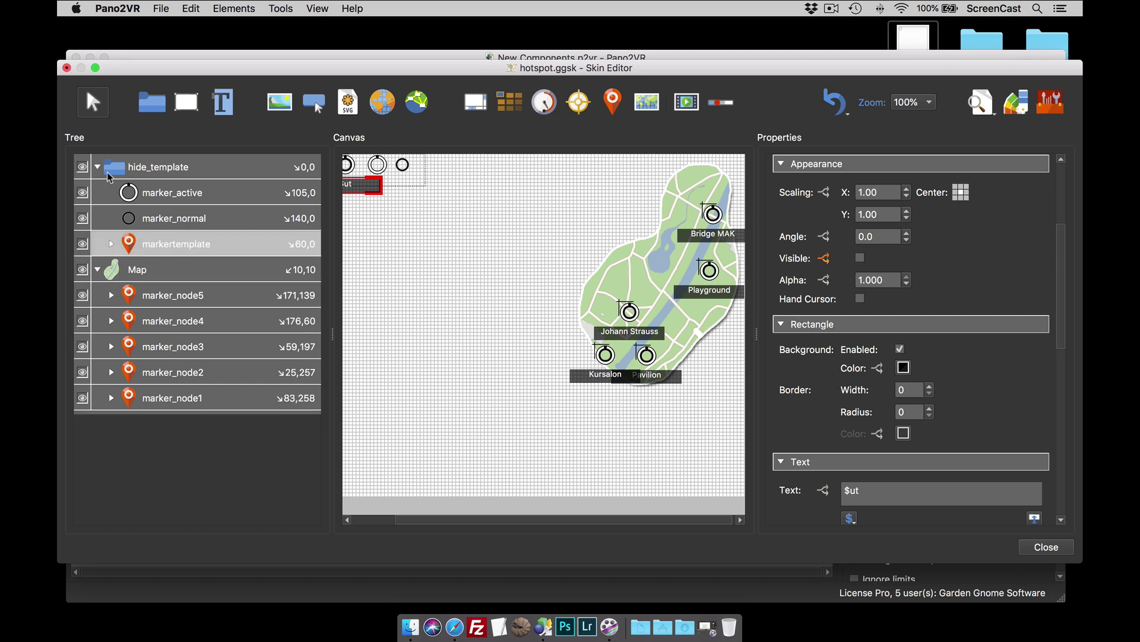
pyautogui.click(97, 167)
pyautogui.hscroll(1, 465, 283)
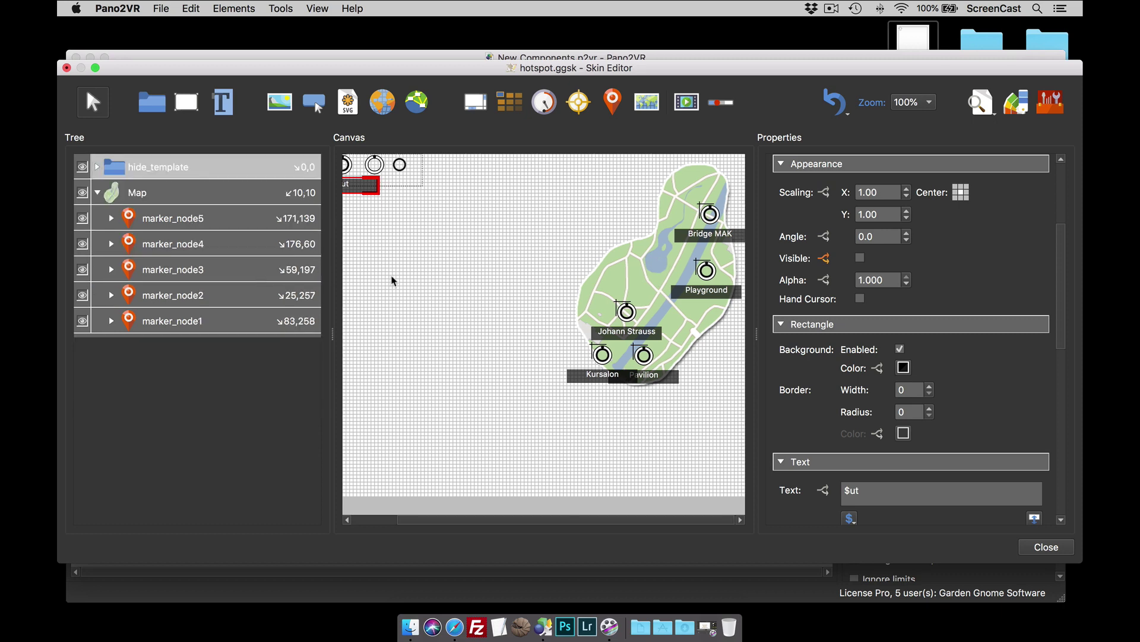
pyautogui.click(192, 226)
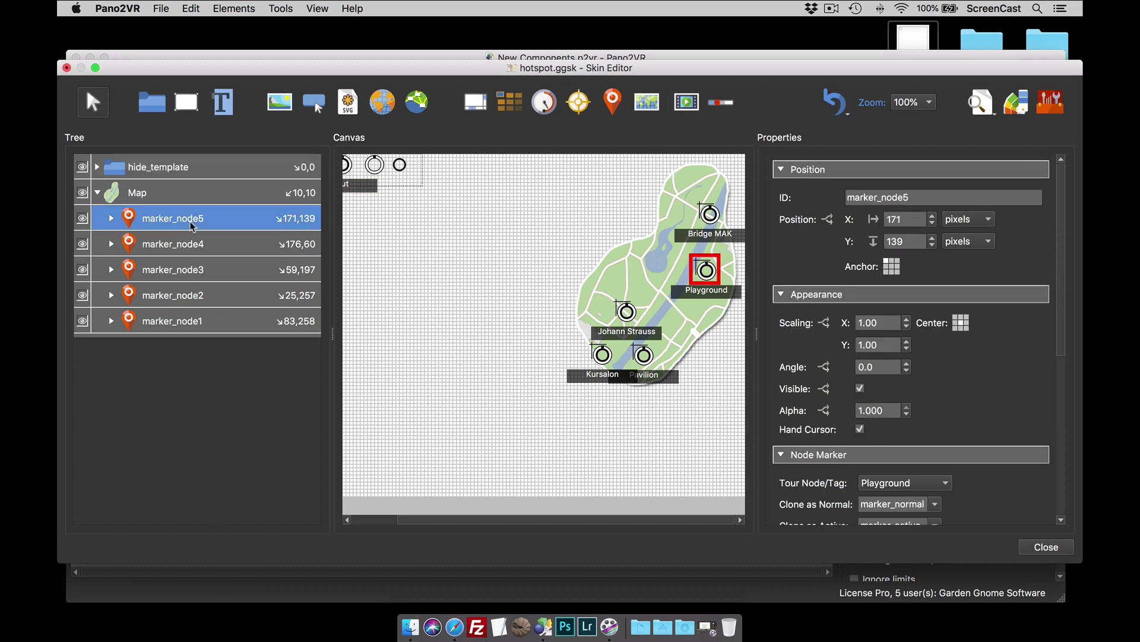
pyautogui.scroll(-5, 1051, 386)
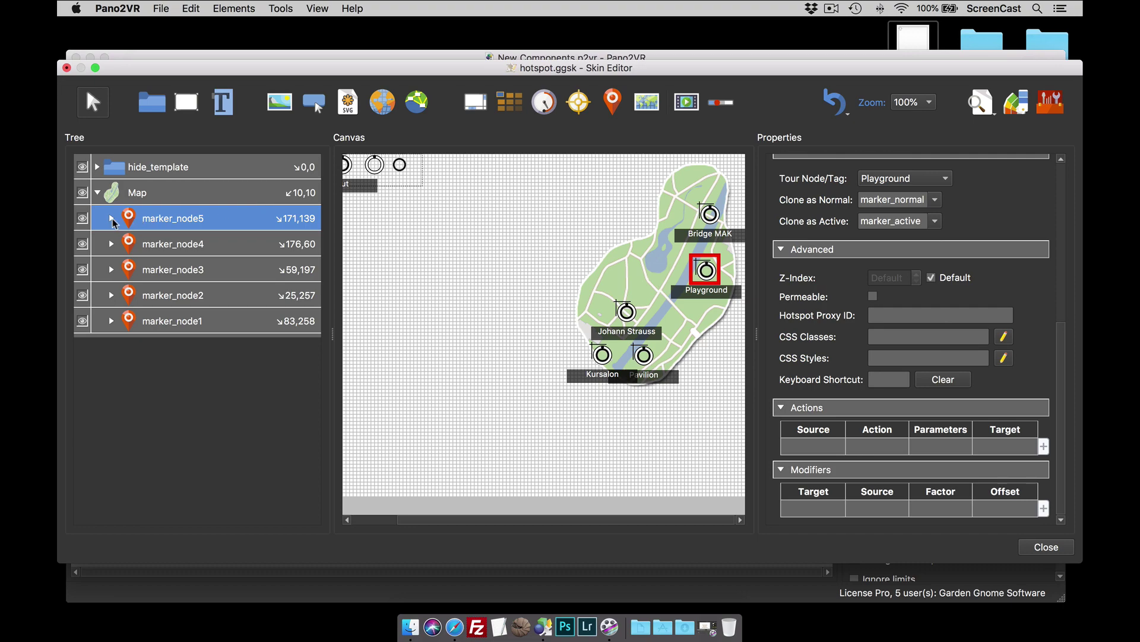
pyautogui.click(111, 218)
pyautogui.click(185, 246)
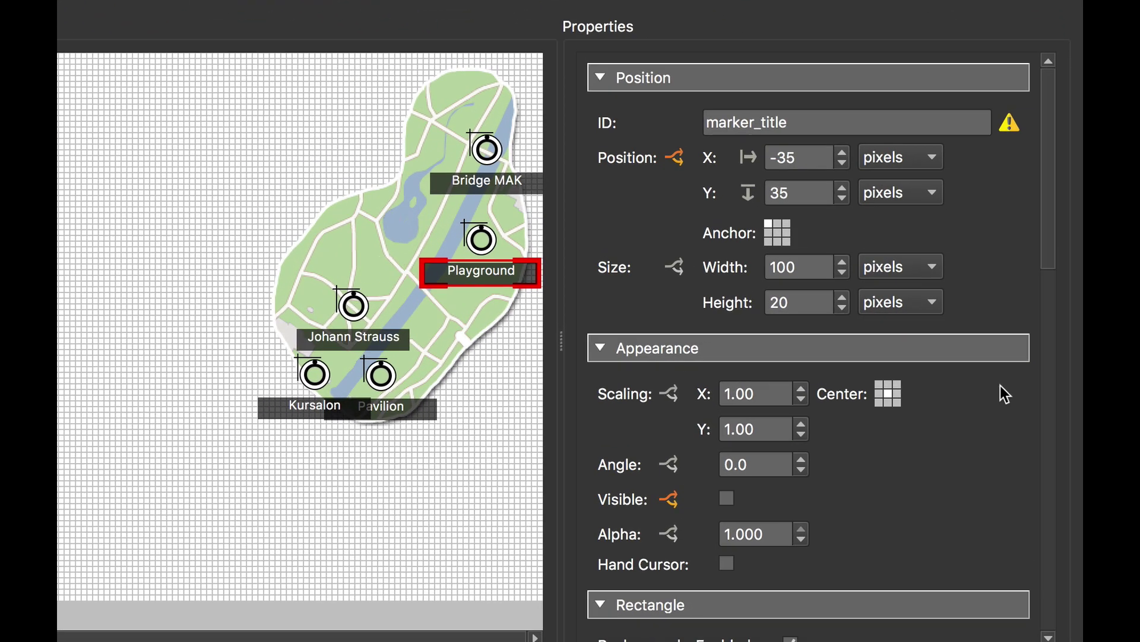
pyautogui.scroll(-10, 1030, 374)
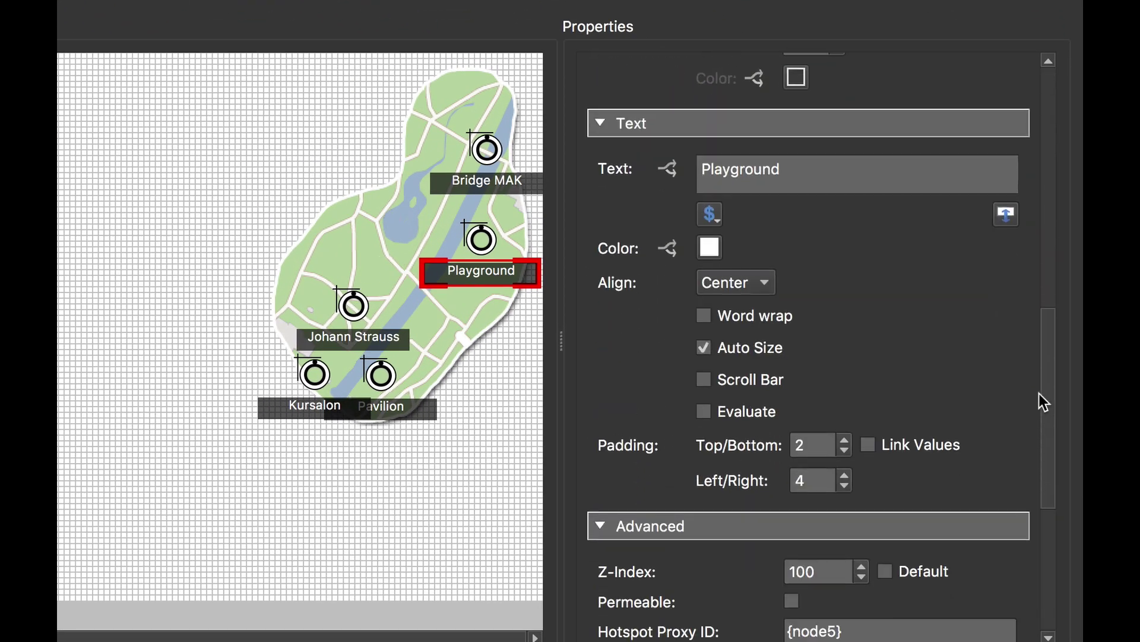
pyautogui.scroll(-5, 1039, 393)
pyautogui.click(857, 370)
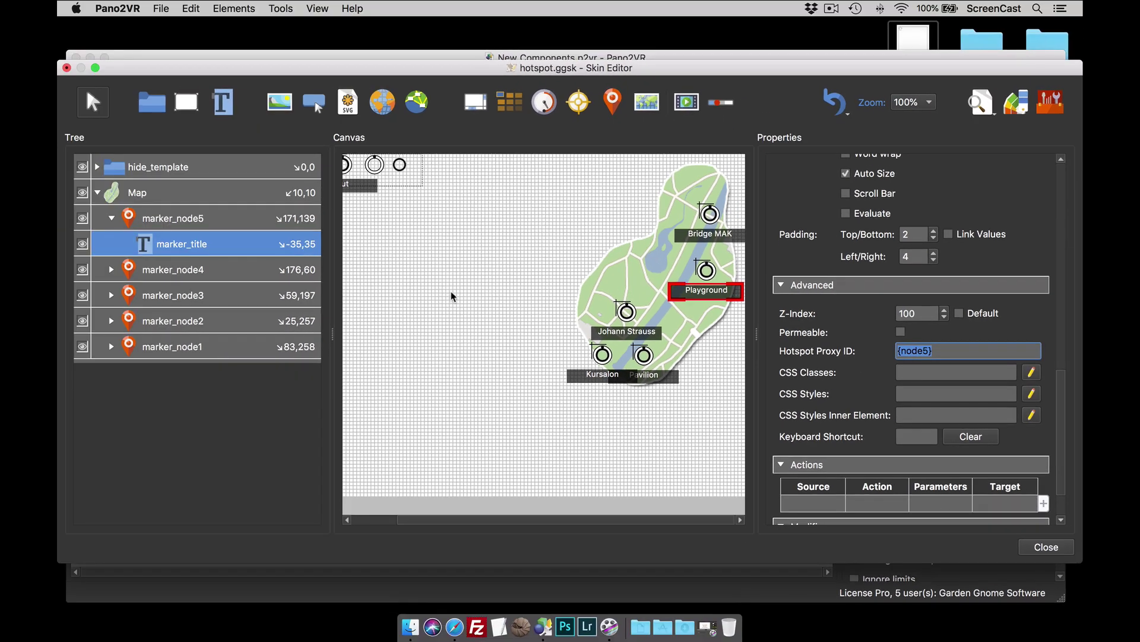
pyautogui.click(3, 272)
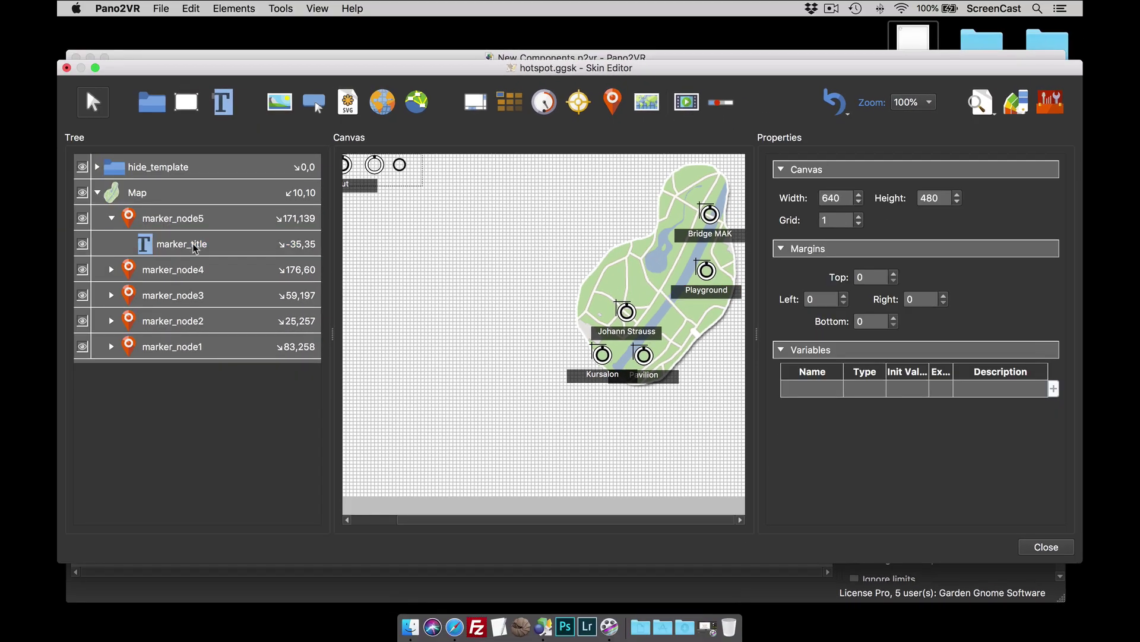
pyautogui.click(706, 290)
pyautogui.scroll(-4, 1001, 394)
pyautogui.scroll(-6, 1000, 393)
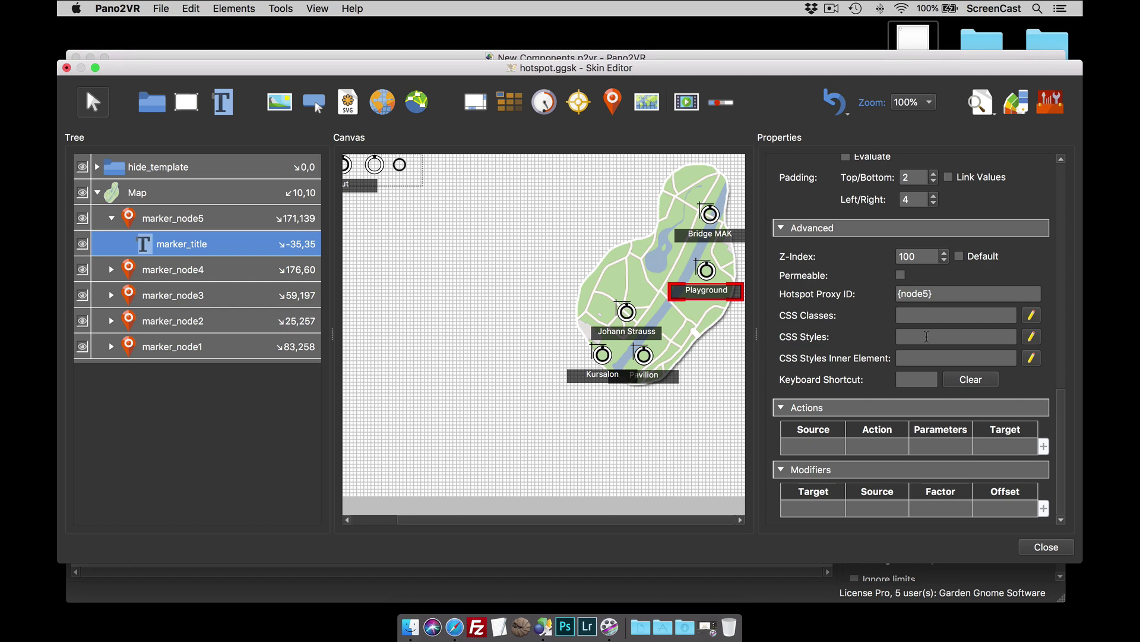
pyautogui.scroll(15, 920, 334)
pyautogui.click(823, 305)
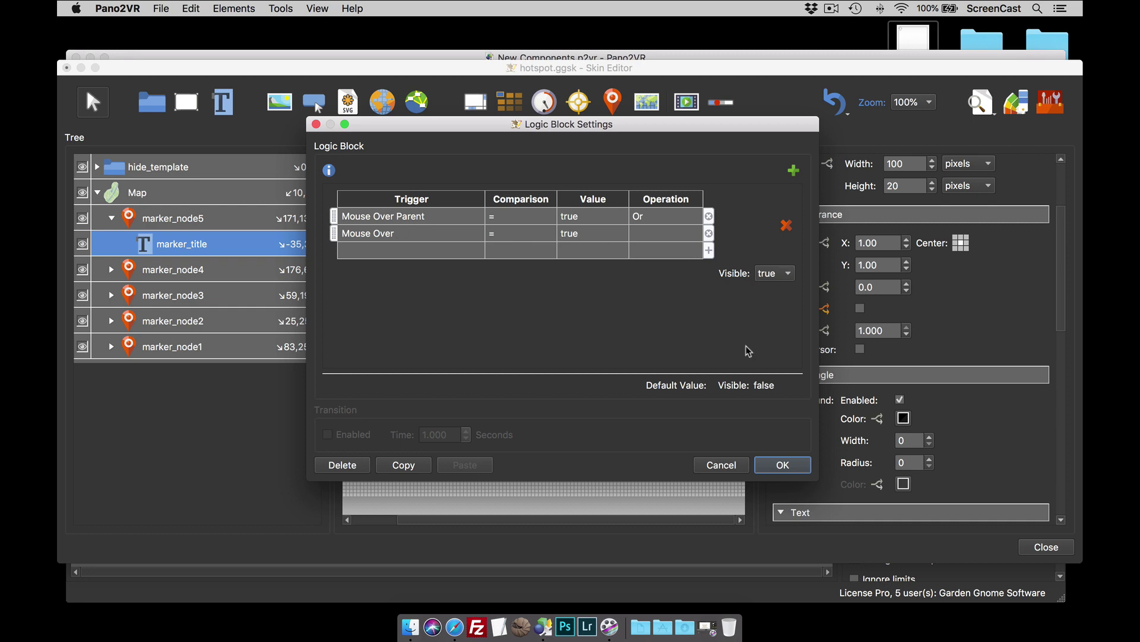
pyautogui.click(725, 466)
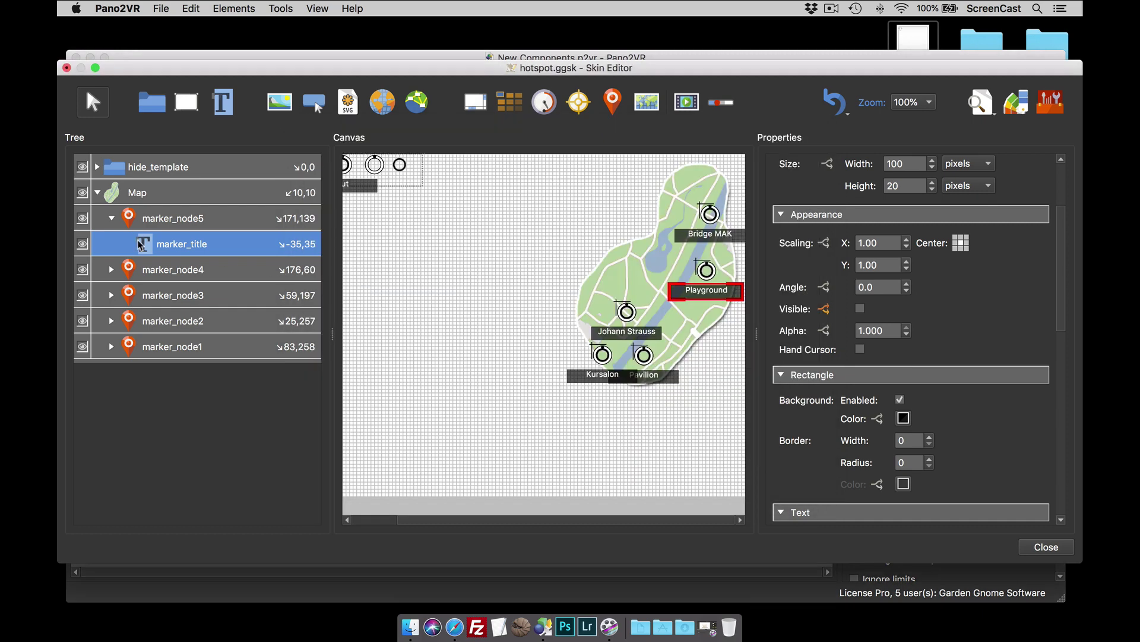
pyautogui.click(113, 219)
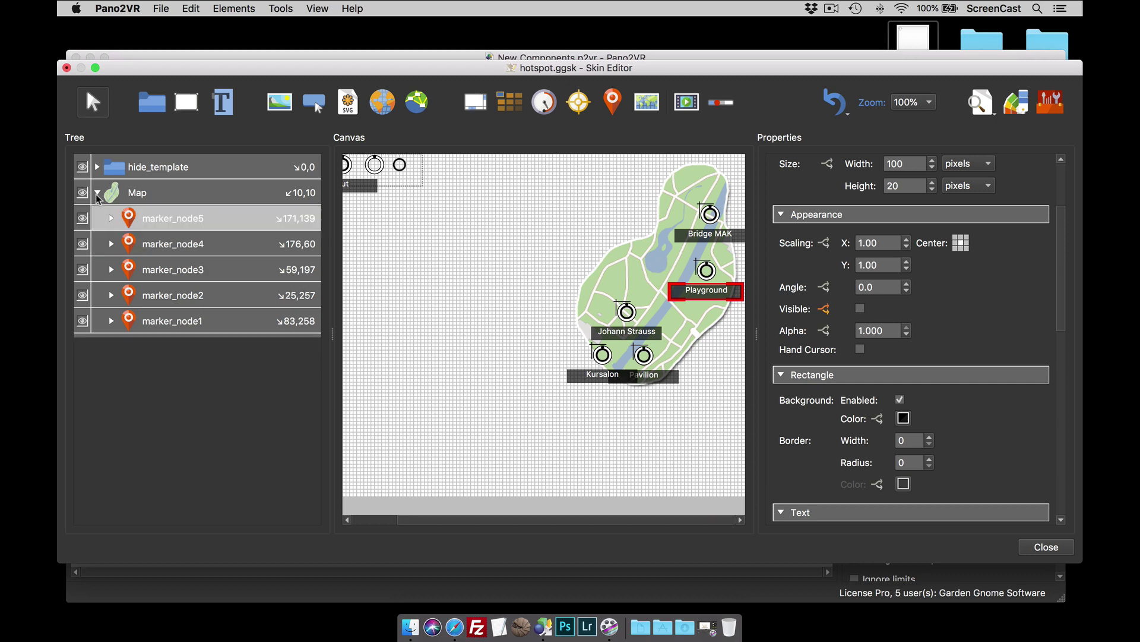
# Add the arrow SVG as a 40×40 Svg 1 element and move it to 207,110
pyautogui.click(97, 193)
pyautogui.hscroll(-3, 415, 281)
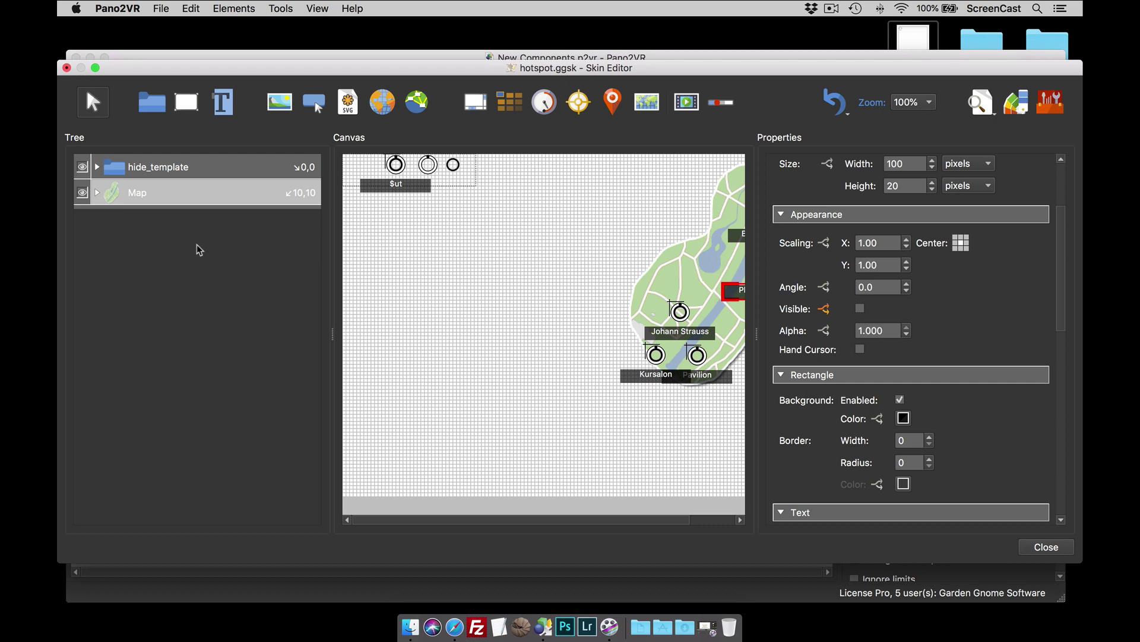
pyautogui.click(98, 168)
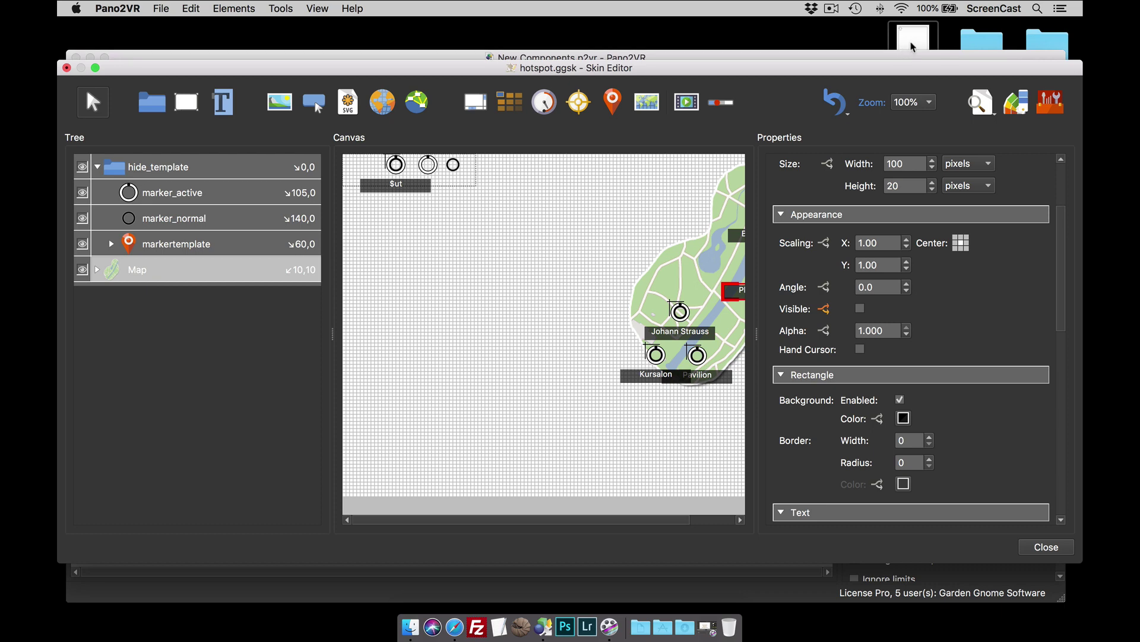
pyautogui.moveTo(913, 46); pyautogui.dragTo(496, 284)
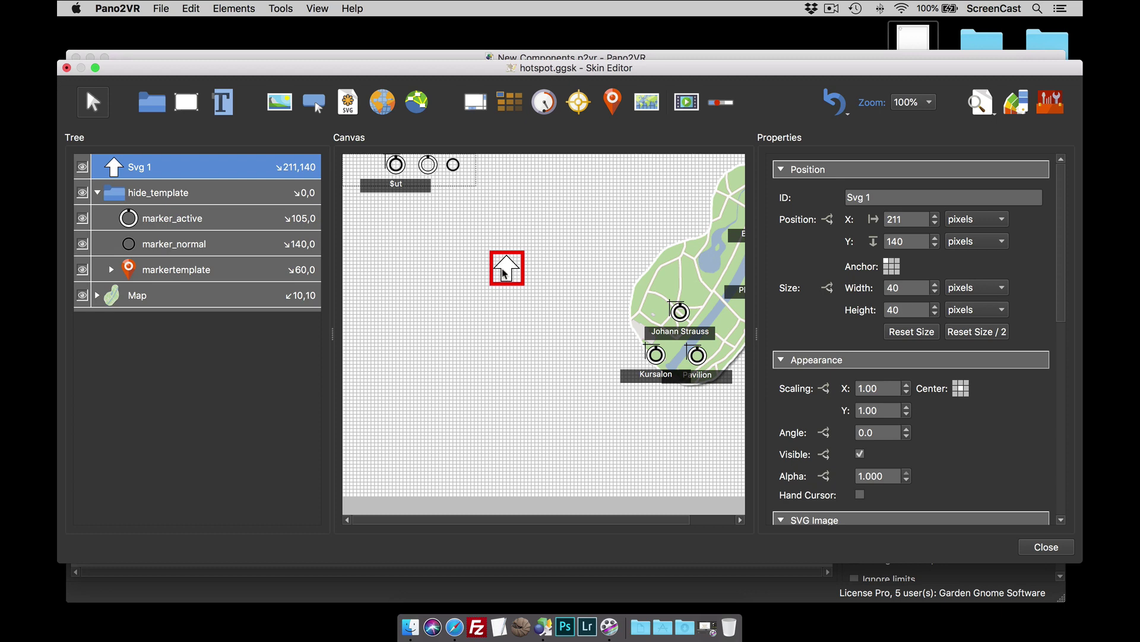
pyautogui.moveTo(503, 268); pyautogui.dragTo(500, 251)
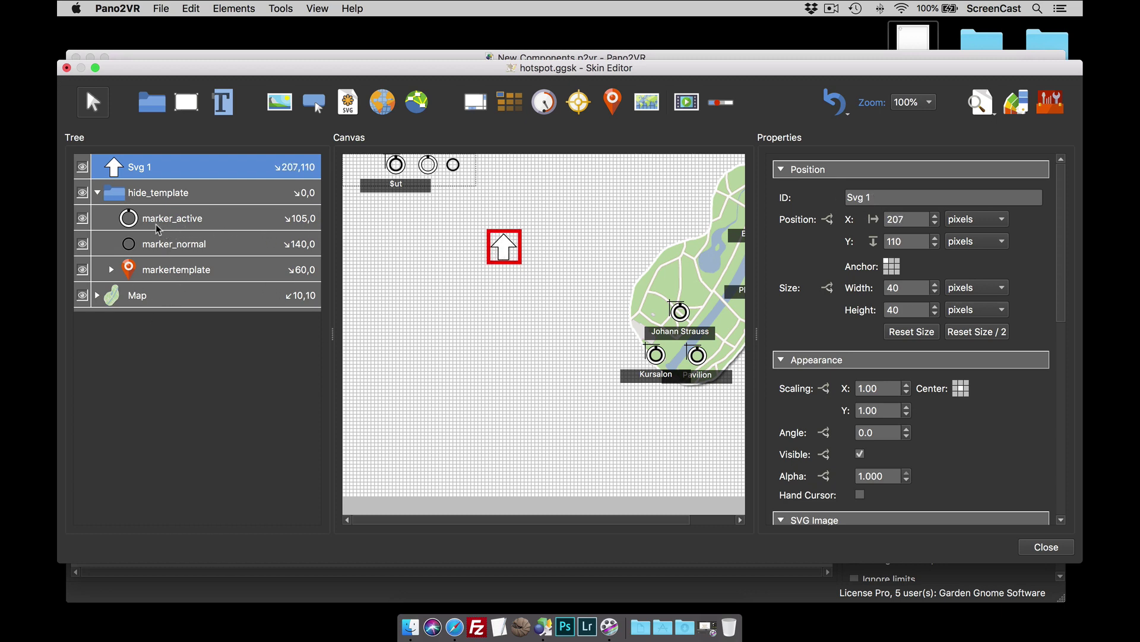
pyautogui.click(98, 295)
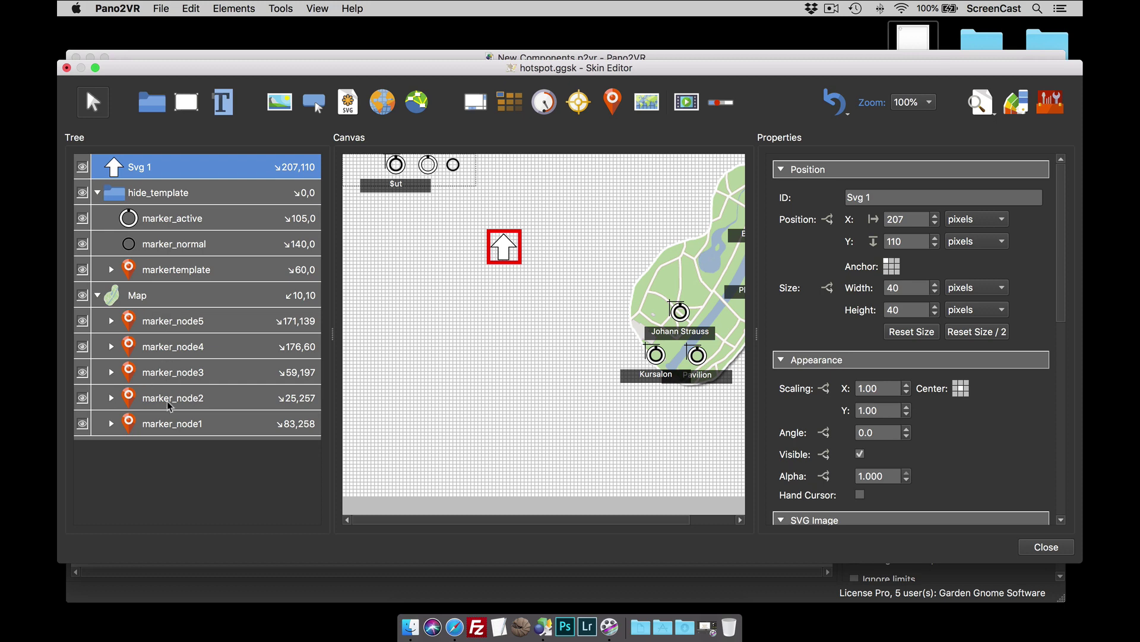
pyautogui.click(98, 295)
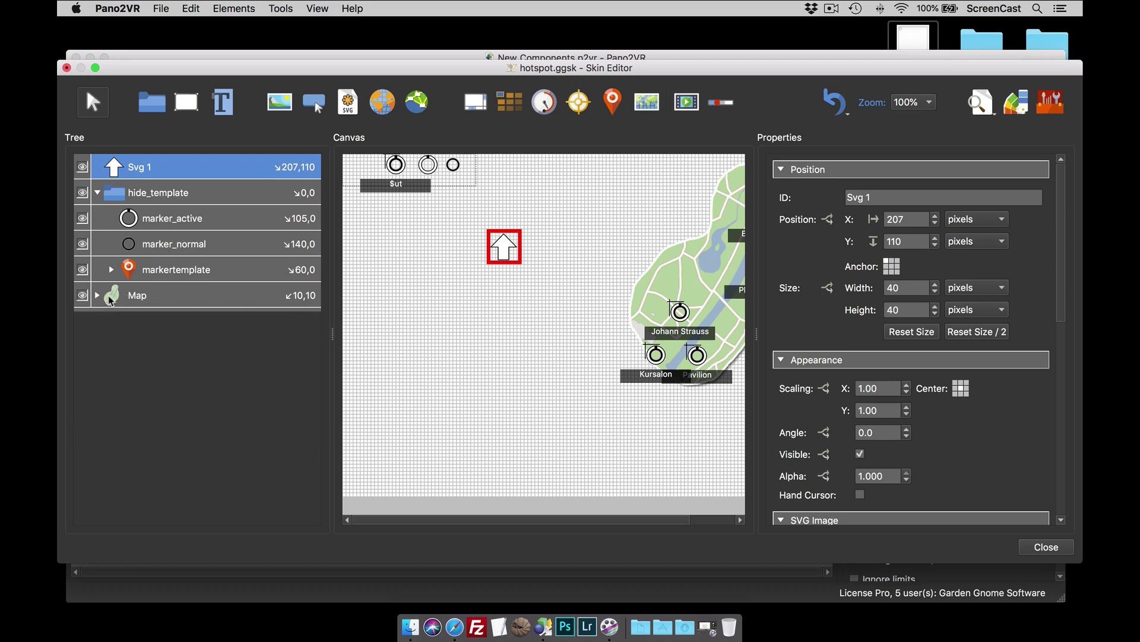
# Rename the new arrow element Svg 1 to marker_active, copying the name from the existing marker
pyautogui.click(164, 224)
pyautogui.doubleClick(920, 199)
pyautogui.press('super+c')
pyautogui.click(220, 172)
pyautogui.doubleClick(856, 198)
pyautogui.press('super+v')
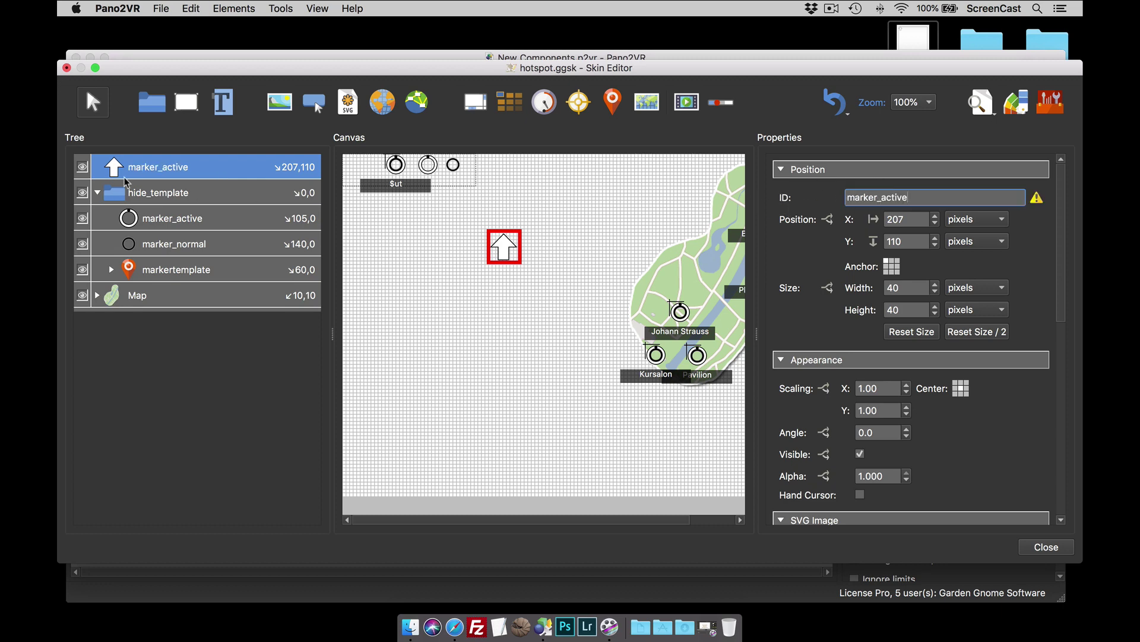
# Rename the old marker under hide_template to marker_active_
pyautogui.click(192, 227)
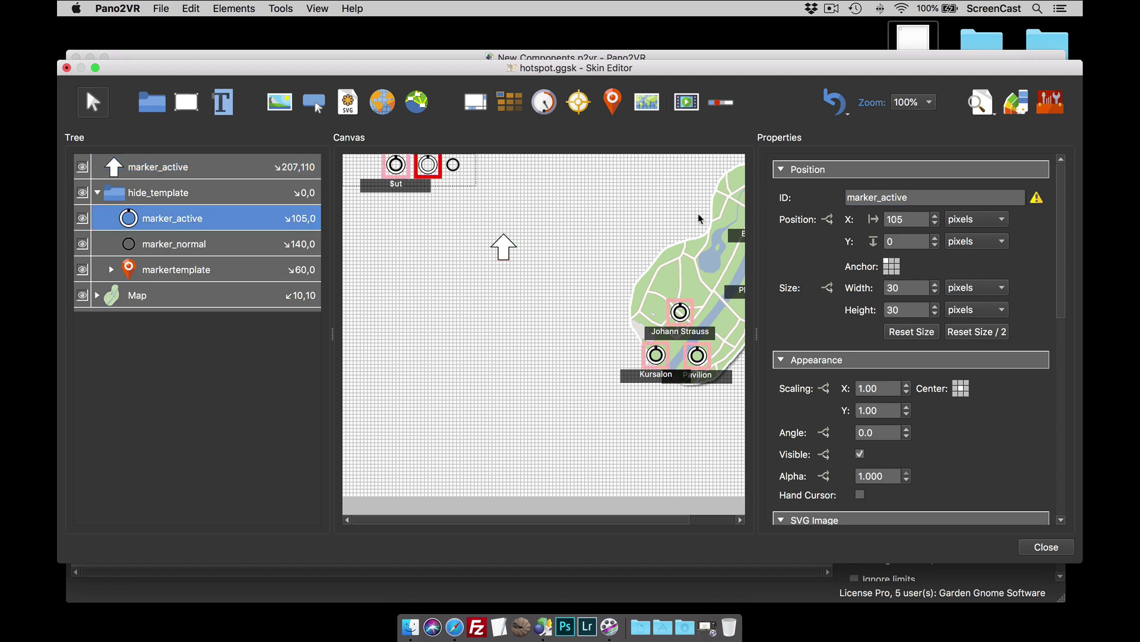
pyautogui.click(937, 197)
pyautogui.write('_')
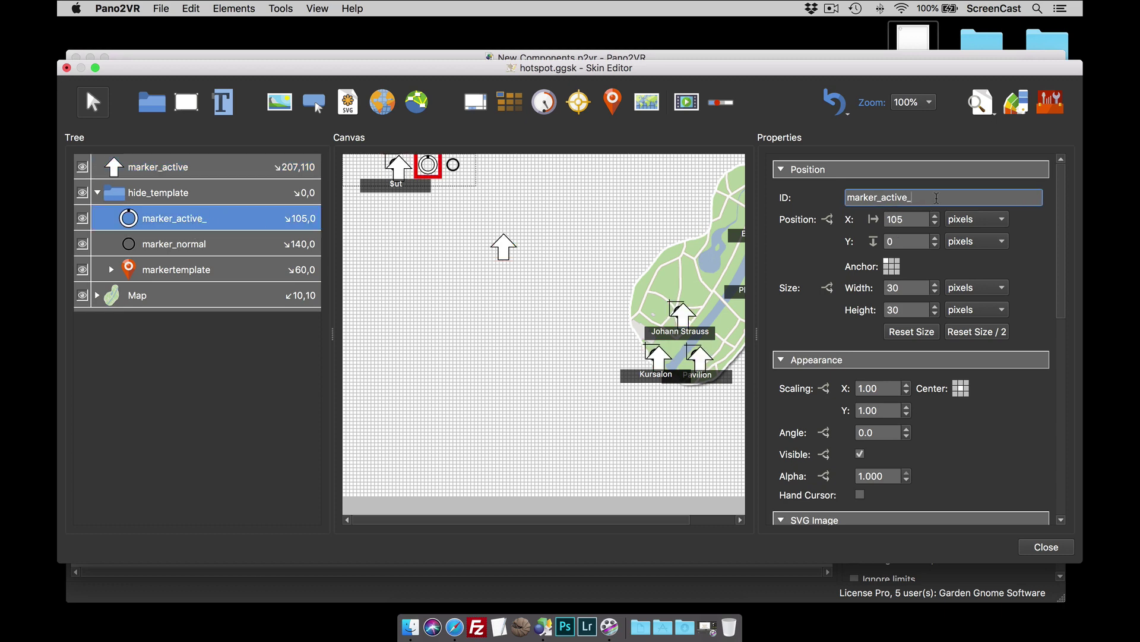
pyautogui.hscroll(3, 564, 445)
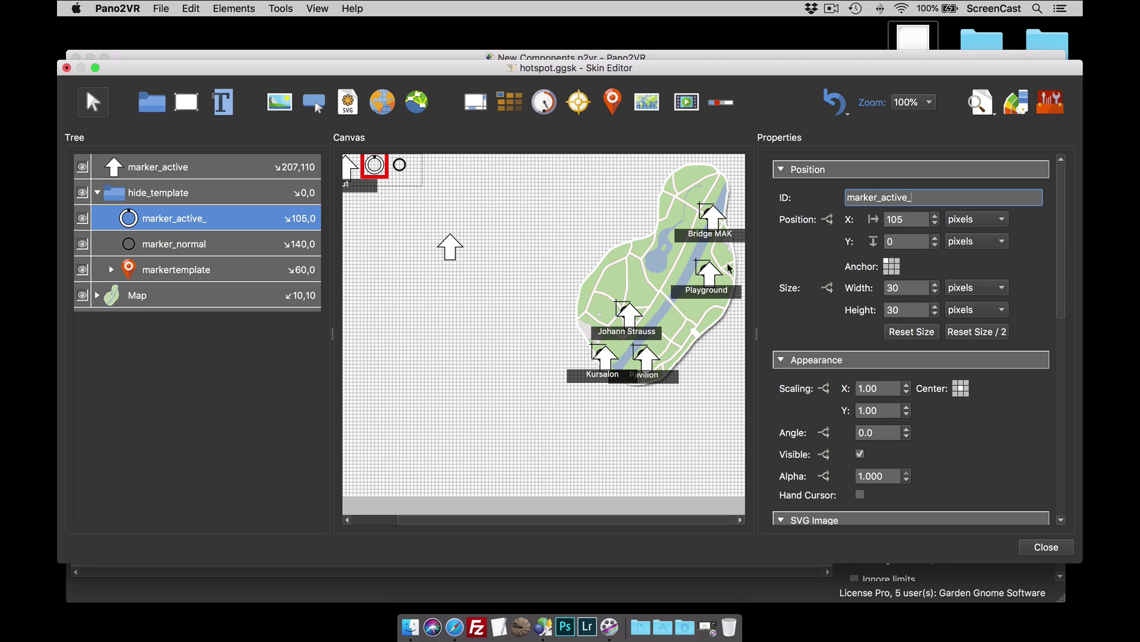
pyautogui.click(141, 169)
# Resize the arrow to 30 by 30 pixels
pyautogui.doubleClick(911, 289)
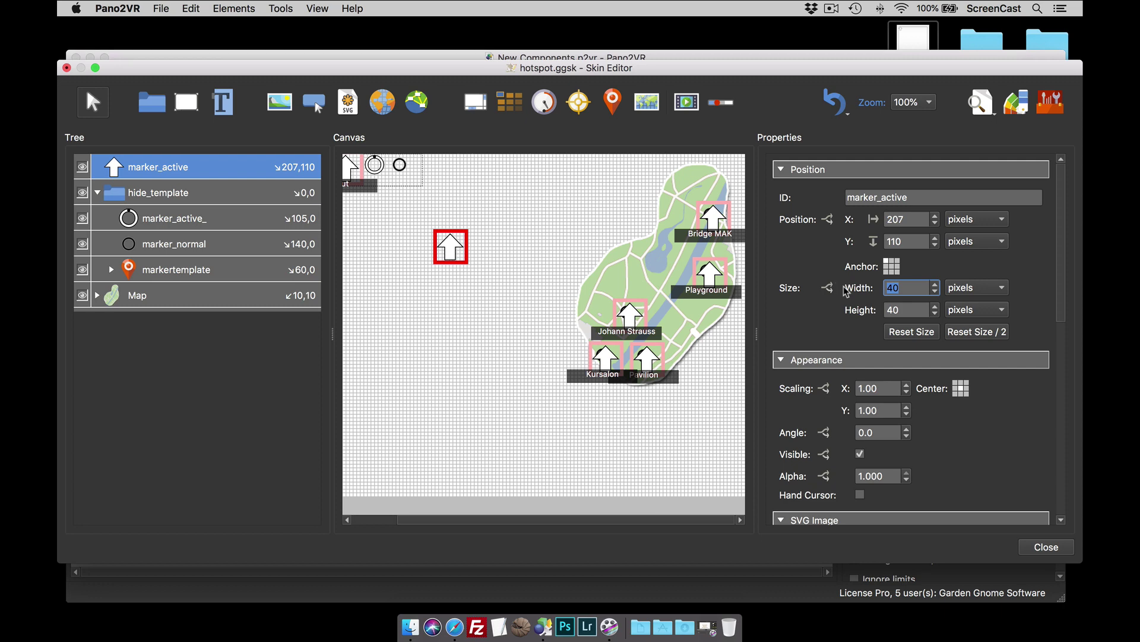
pyautogui.write('30')
pyautogui.press('Tab')
pyautogui.press('Tab')
pyautogui.write('30')
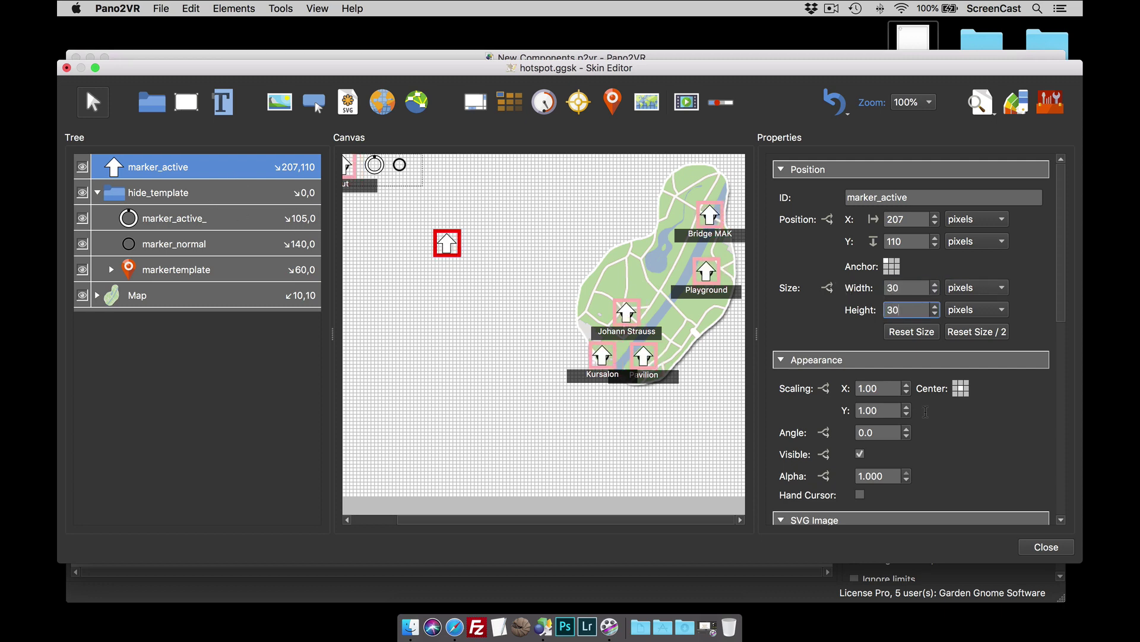
pyautogui.scroll(-10, 1004, 436)
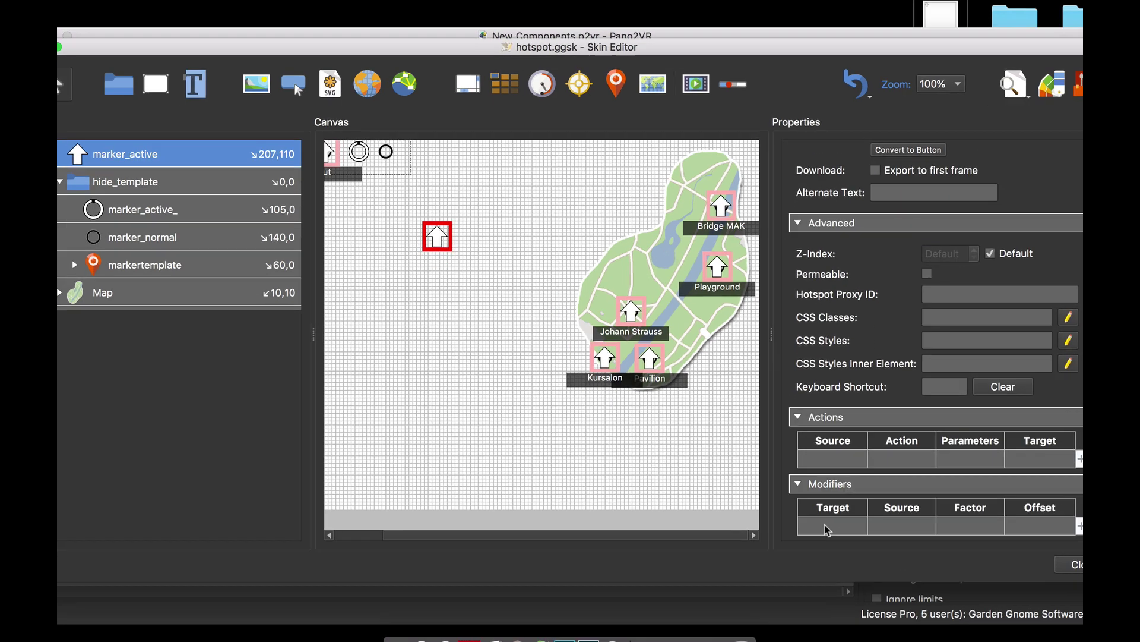
# Add a Rotate modifier to the arrow driven by Pan North
pyautogui.doubleClick(827, 529)
pyautogui.click(597, 269)
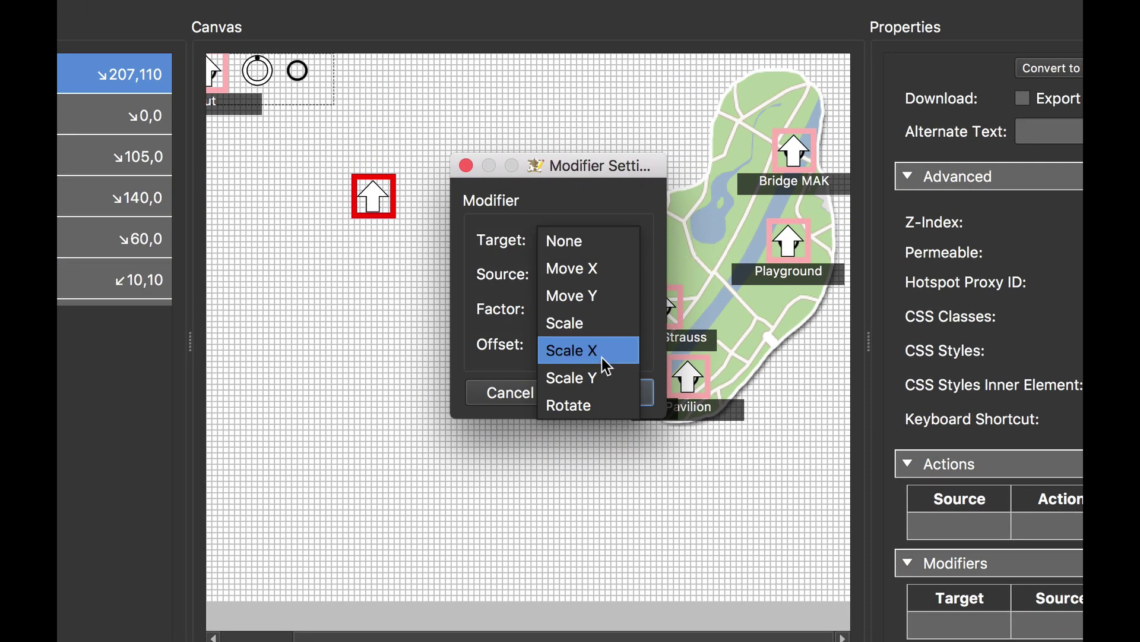
pyautogui.click(605, 404)
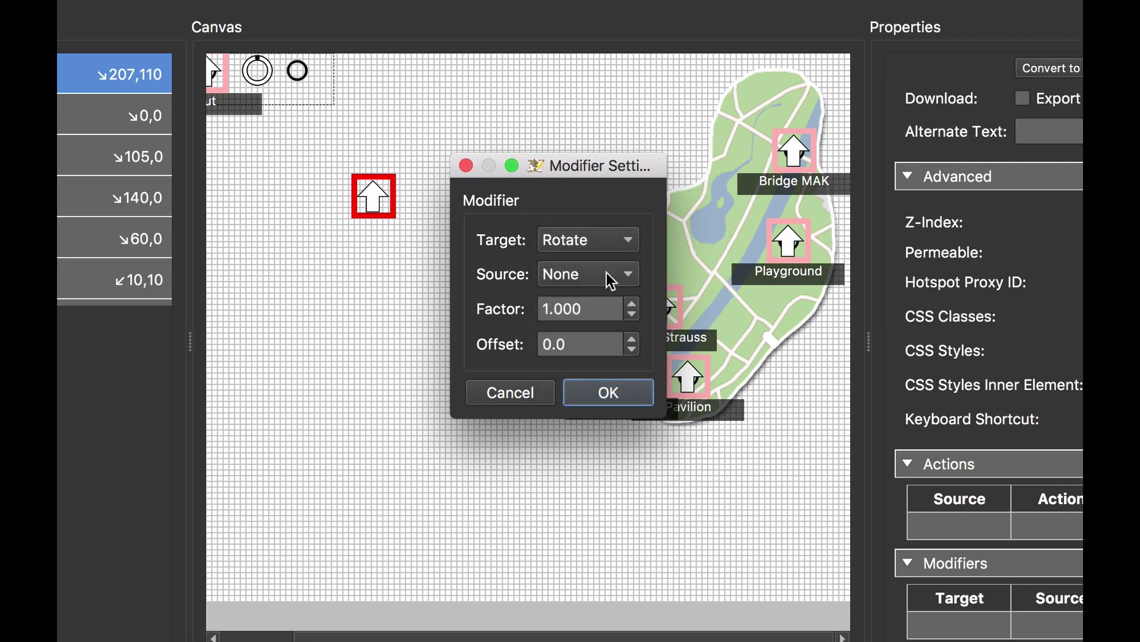
pyautogui.click(612, 280)
pyautogui.click(611, 328)
pyautogui.click(589, 394)
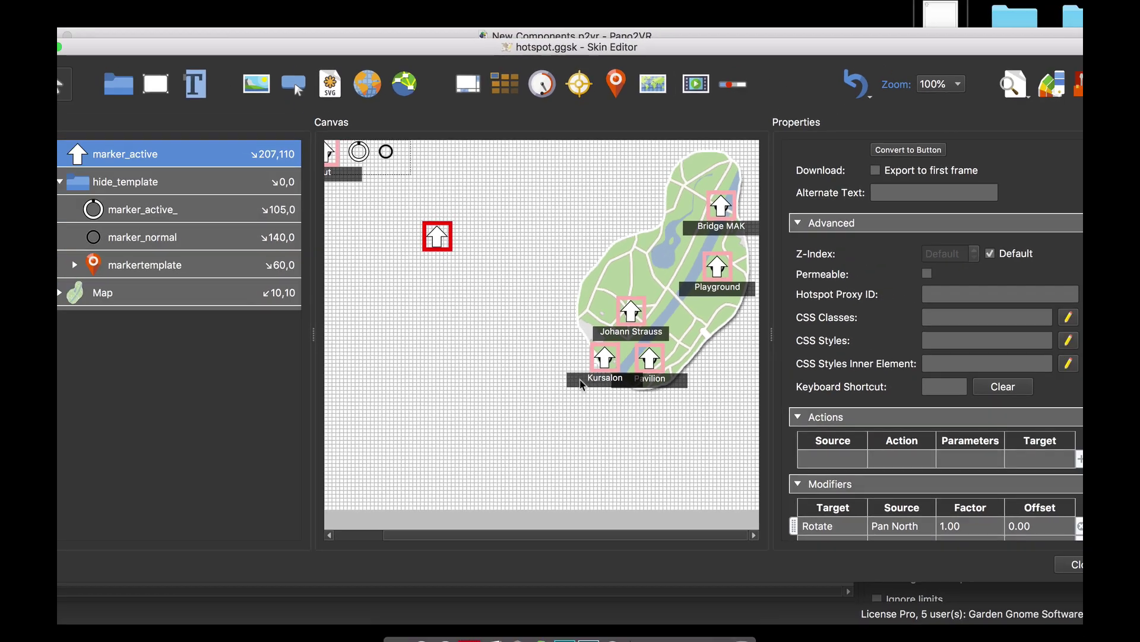
# Save the skin, regenerate the tour overwriting pano.xml, then pan the Safari preview and follow a hotspot
pyautogui.click(497, 426)
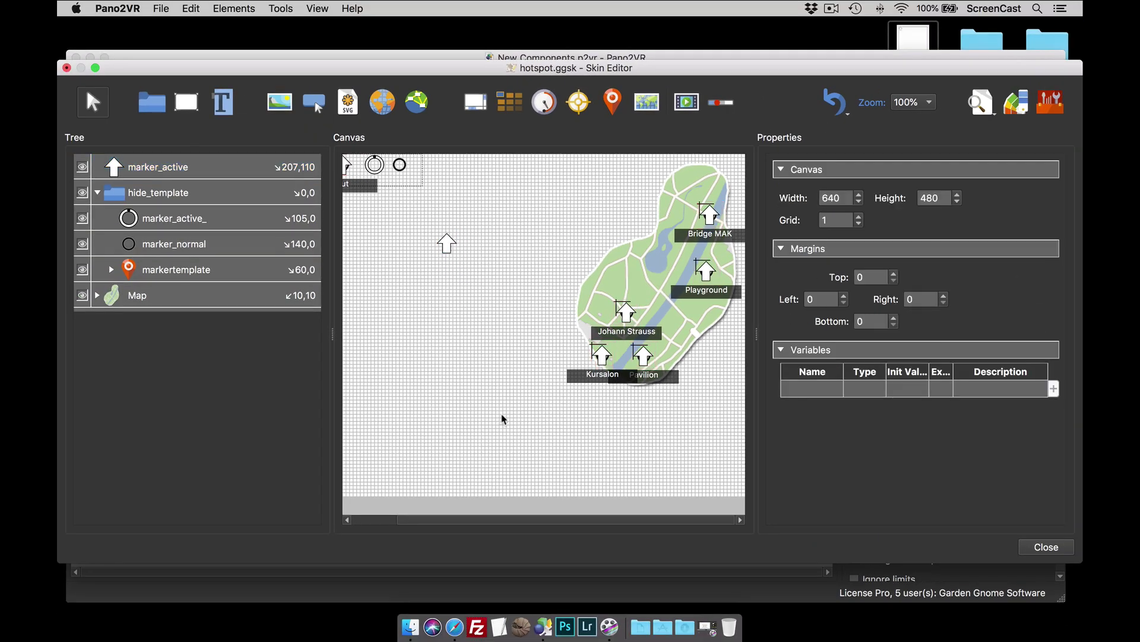
pyautogui.press('super+s')
pyautogui.press('alt+super+g')
pyautogui.press('Return')
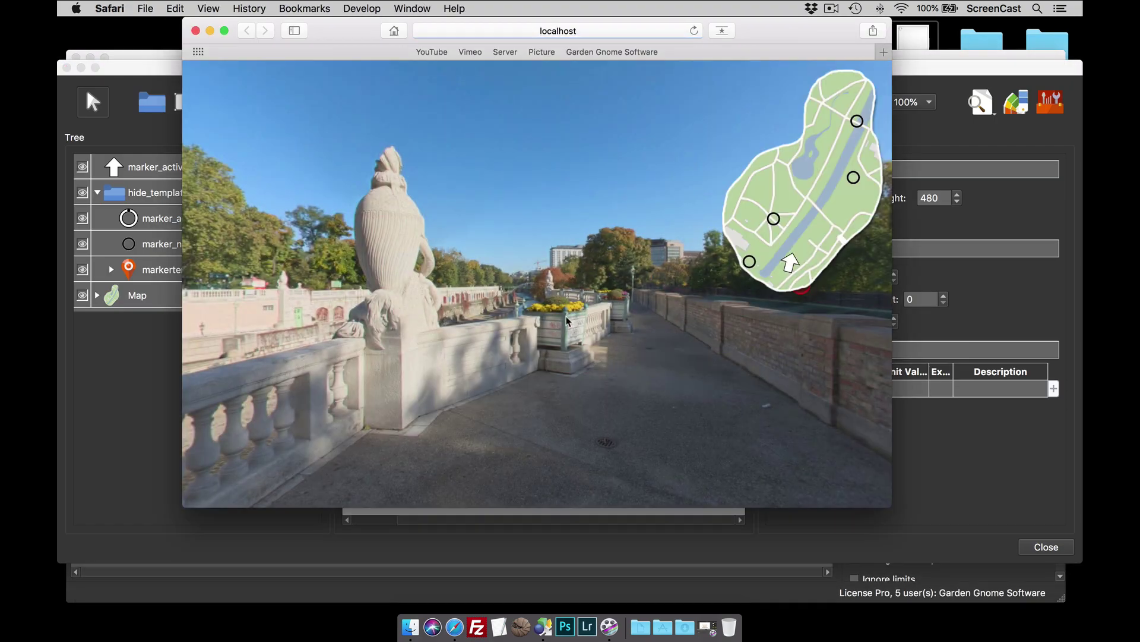
pyautogui.moveTo(475, 378); pyautogui.dragTo(584, 388)
pyautogui.click(540, 288)
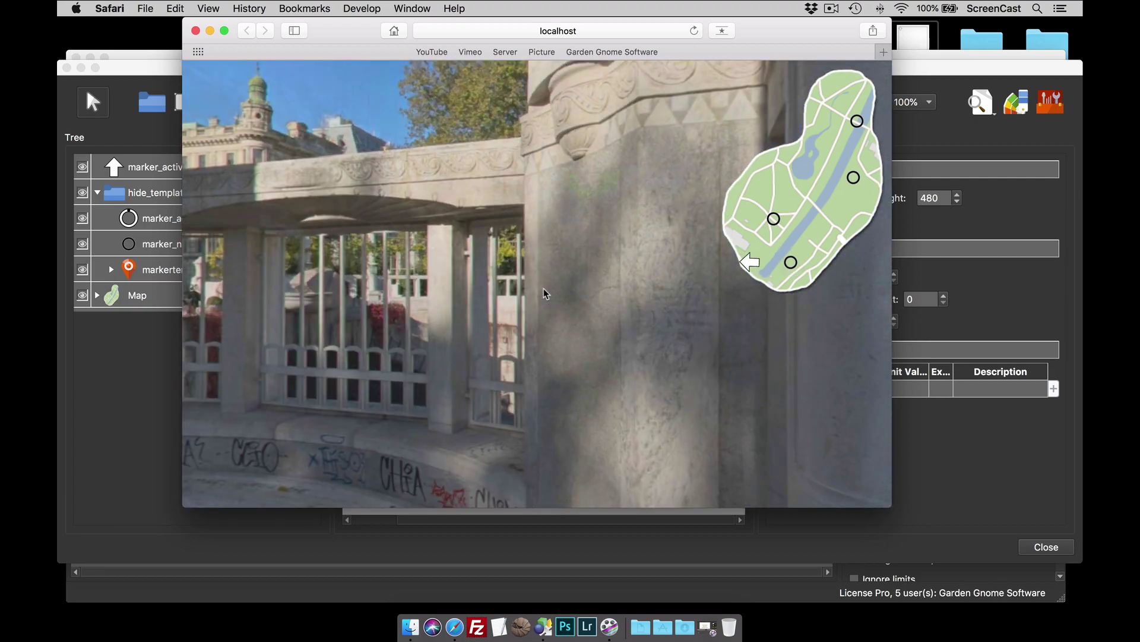